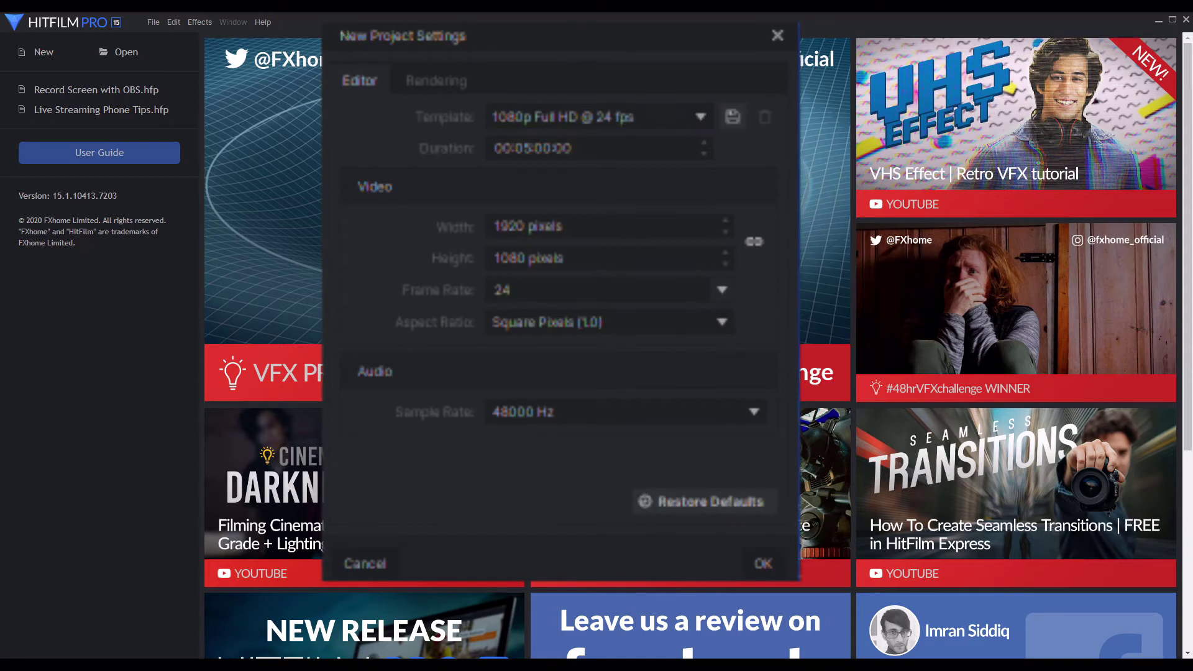
# Create a 1080p Full HD @ 24 fps project with the duration set to 00:06:00:00
pyautogui.click(531, 147)
pyautogui.doubleClick(531, 147)
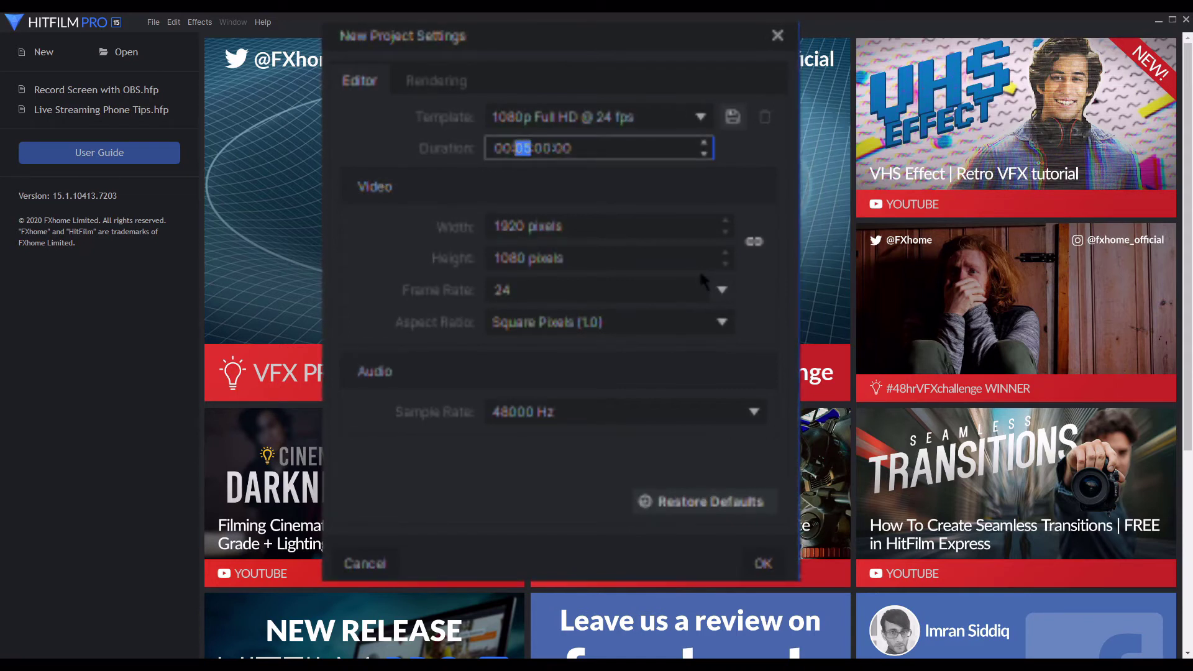
pyautogui.write('06')
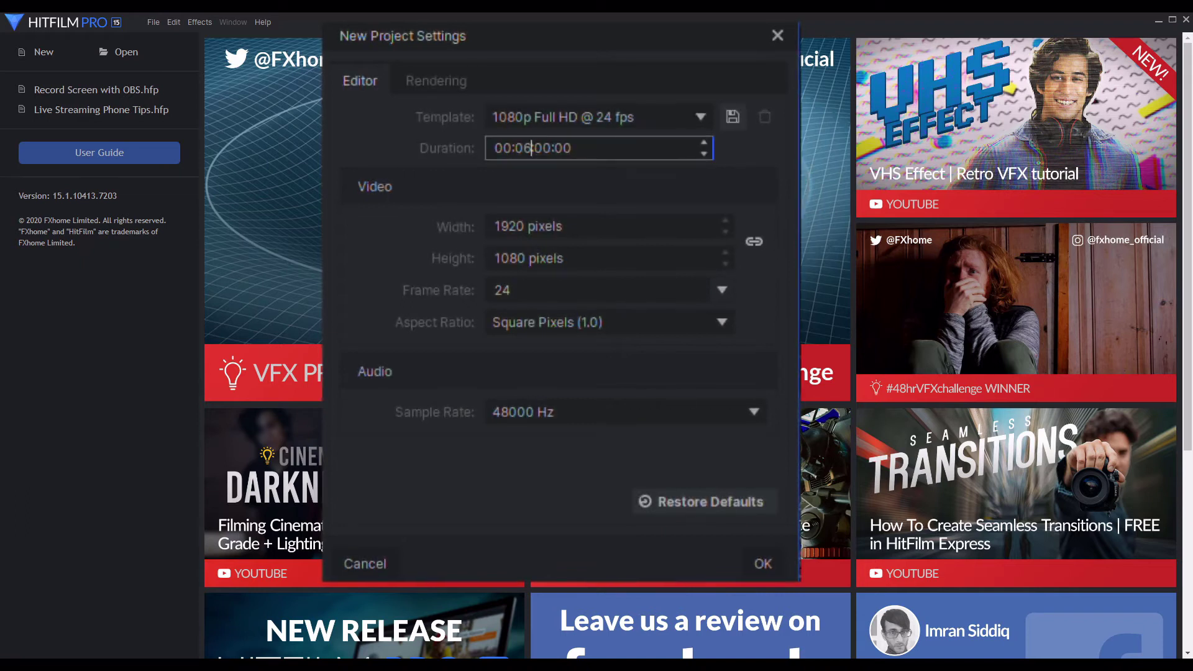
pyautogui.click(763, 564)
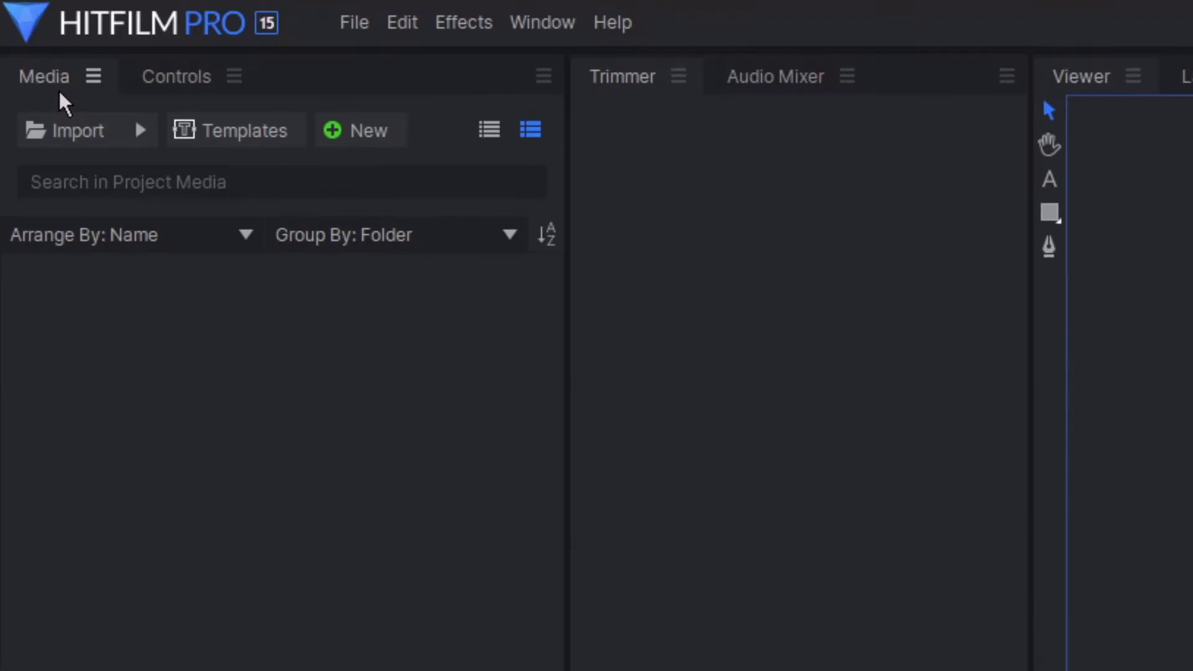
# Import the "lecture video" file from the Desktop into the project media
pyautogui.click(28, 50)
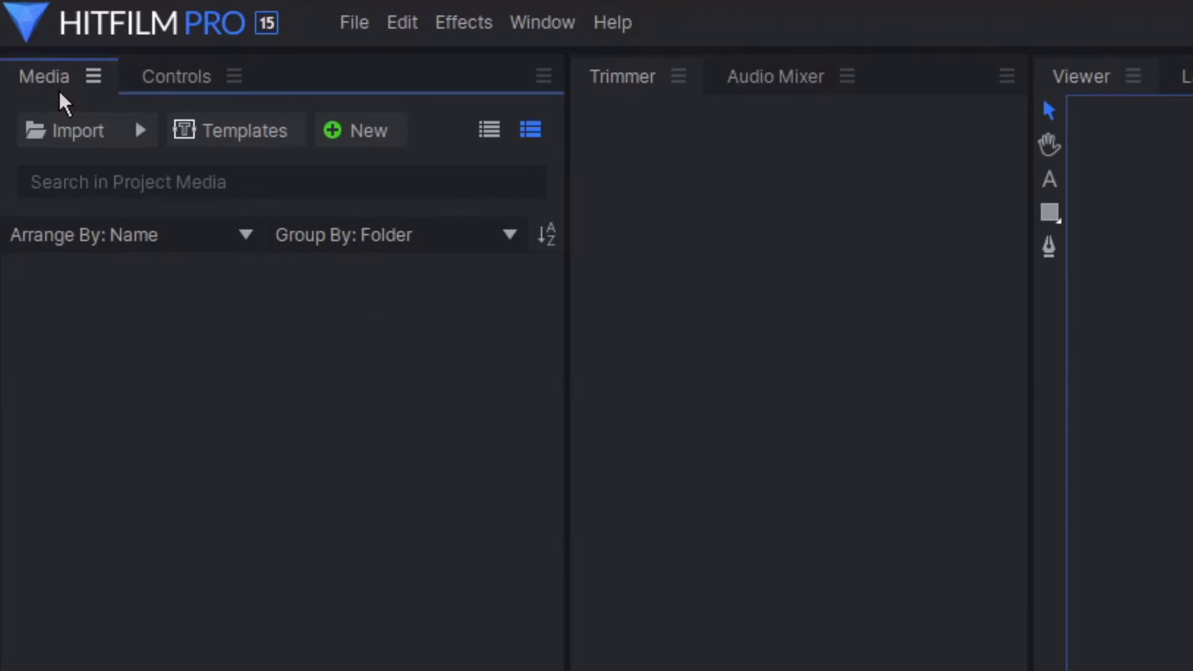
pyautogui.click(59, 141)
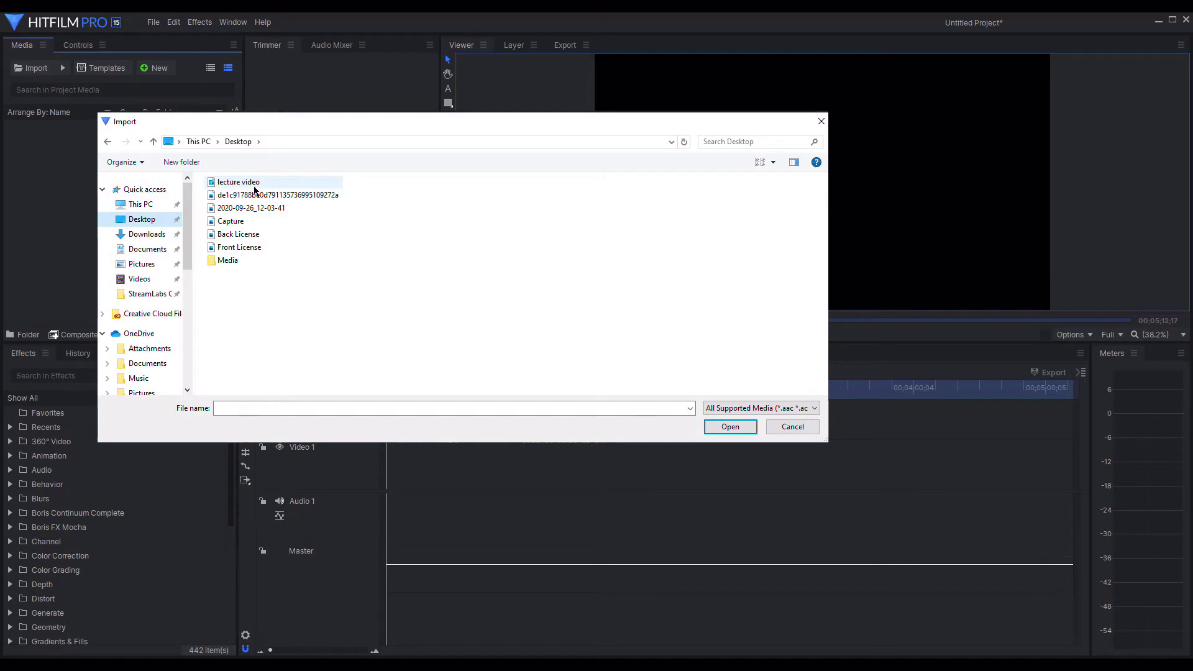
pyautogui.doubleClick(254, 186)
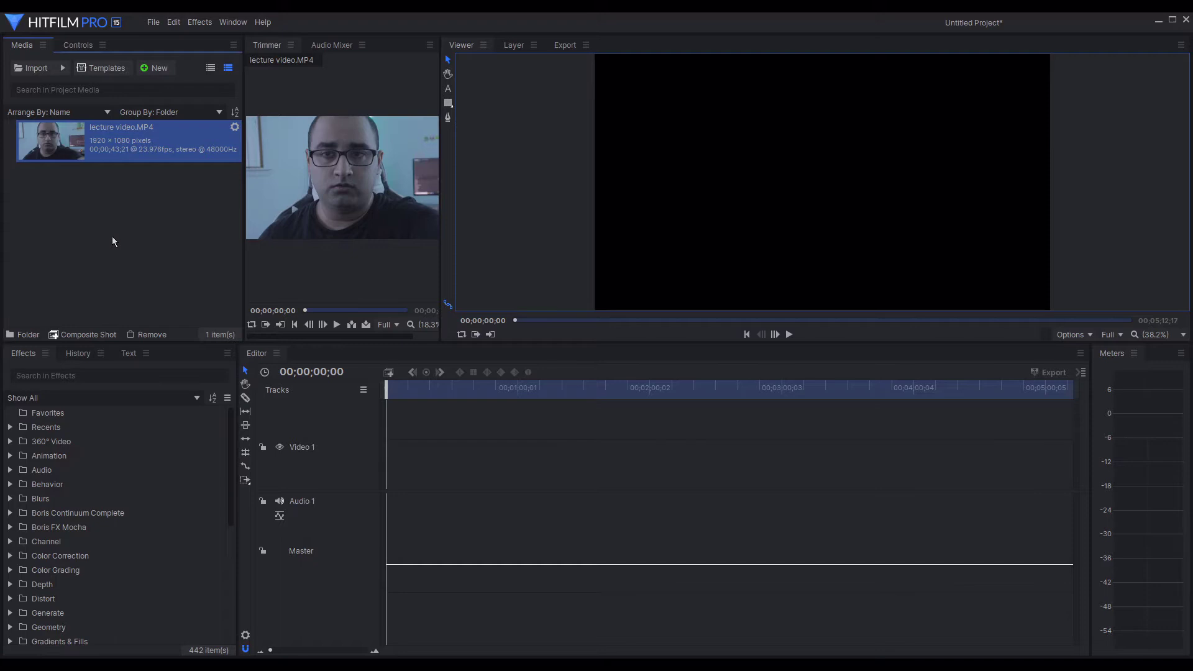
pyautogui.click(33, 67)
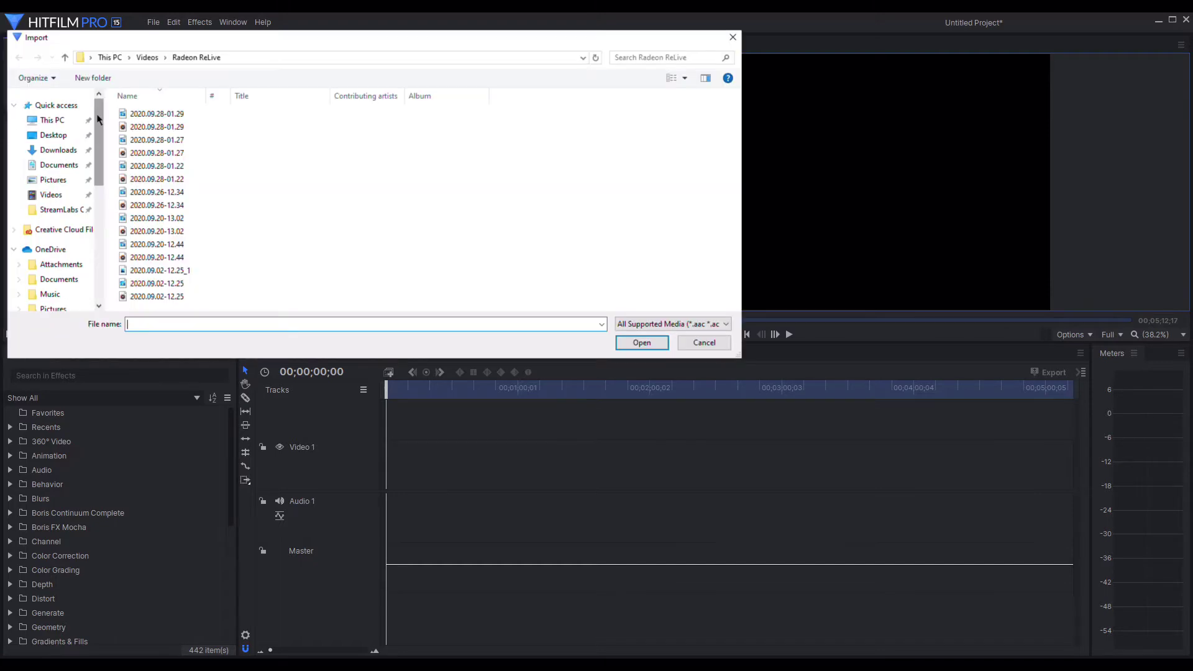
pyautogui.click(53, 135)
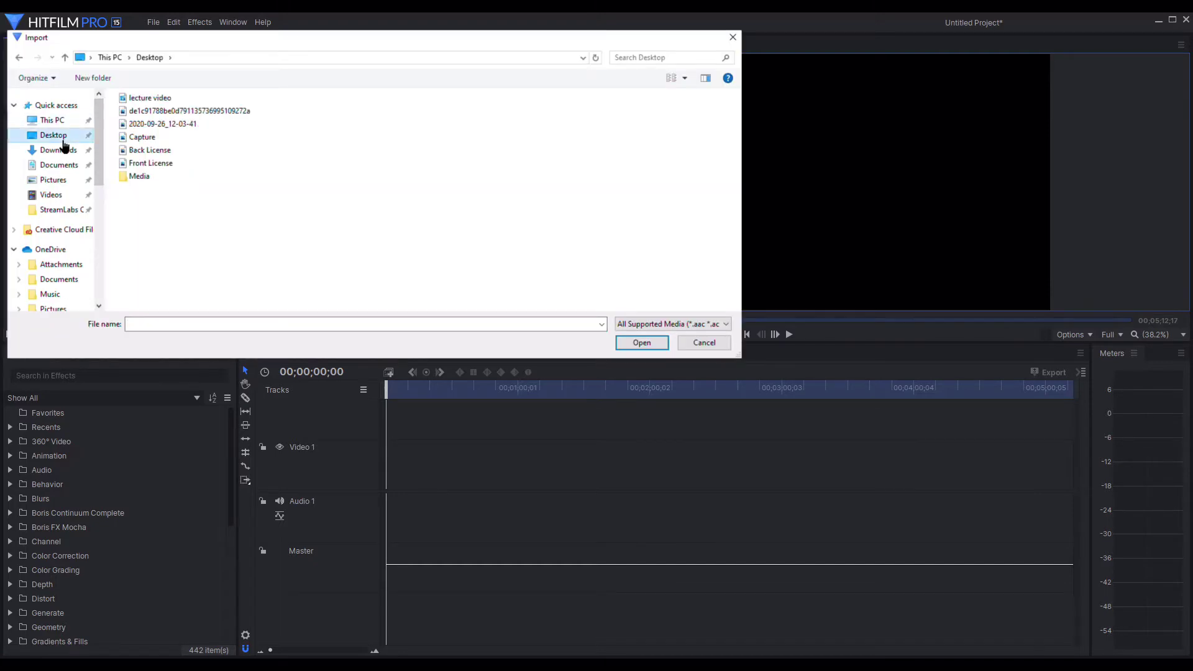
pyautogui.click(163, 111)
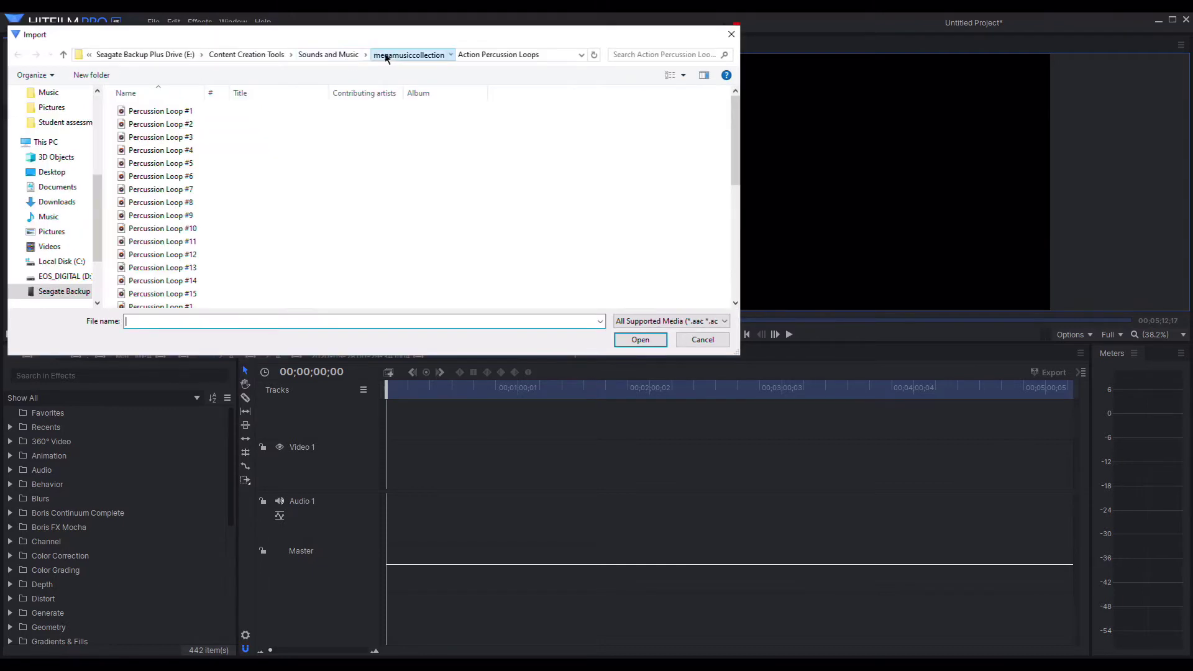
# Import "A&C Percussion Loop #1 (Slow Version)" from the Action & Combat Percussion Loops folder of megamusiccollection
pyautogui.click(409, 54)
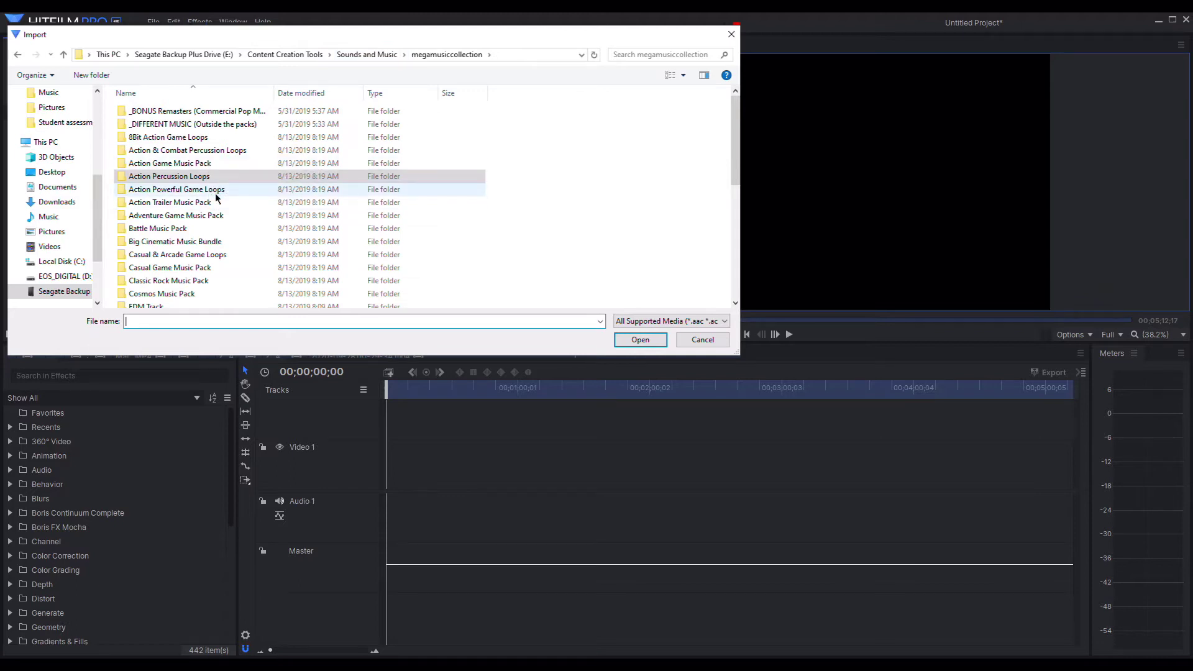
pyautogui.doubleClick(215, 151)
pyautogui.doubleClick(192, 112)
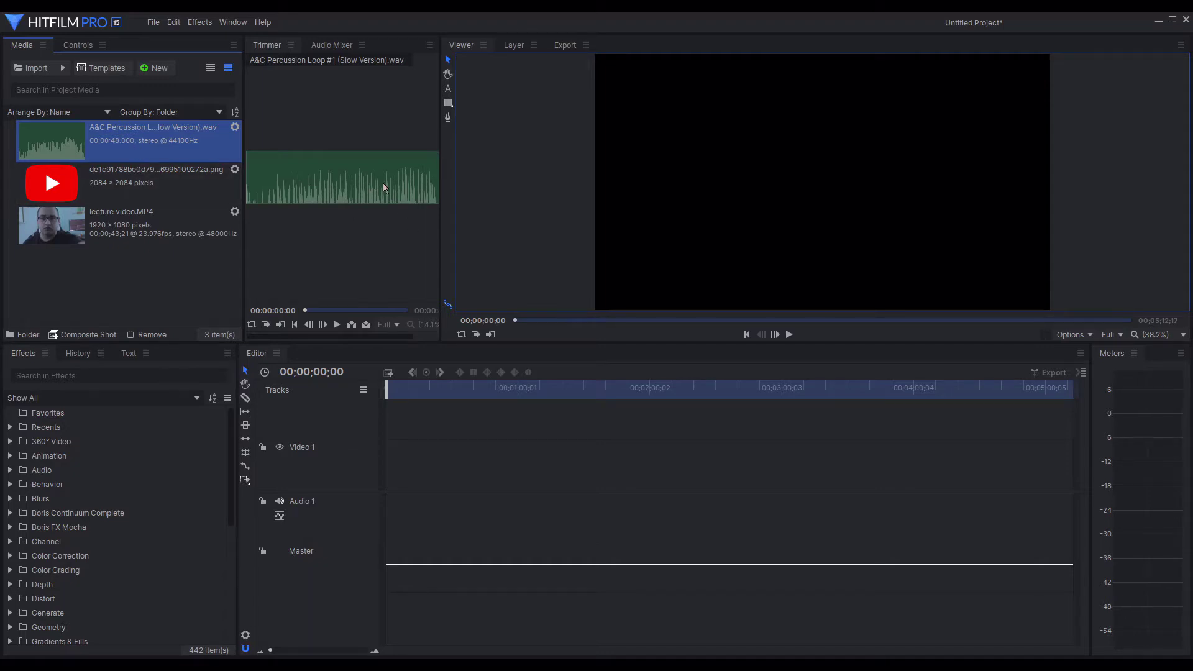
# Preview the imported logo and lecture video, and place lecture video.MP4 at the start of the Video 1 track
pyautogui.click(146, 179)
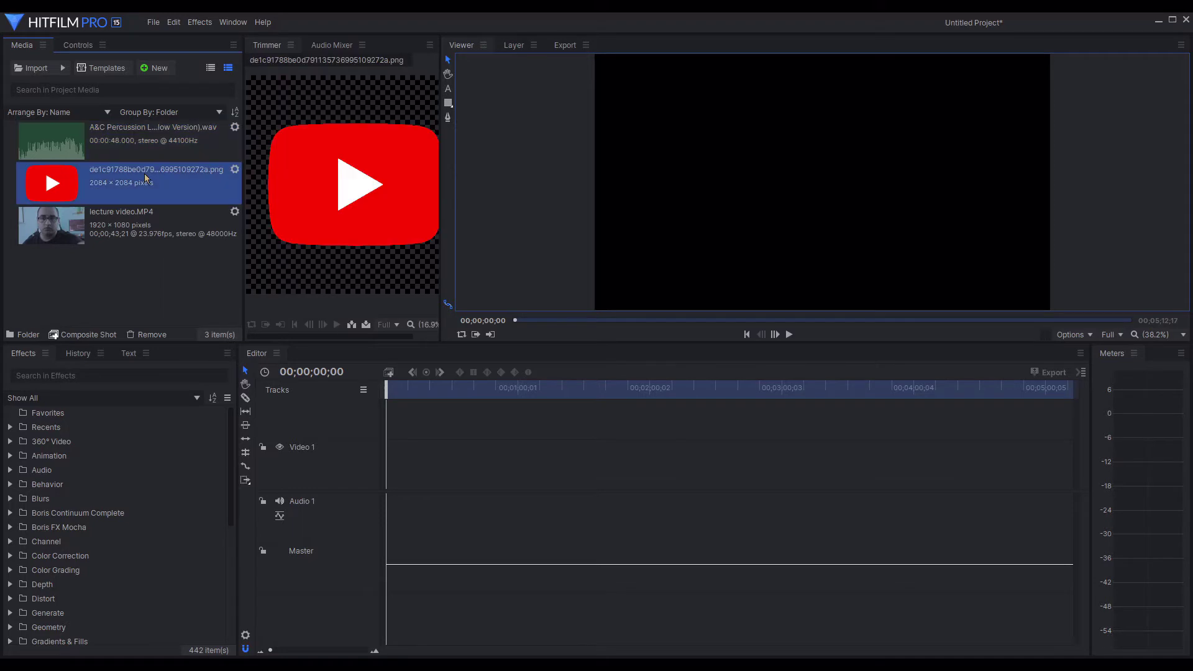
pyautogui.click(135, 235)
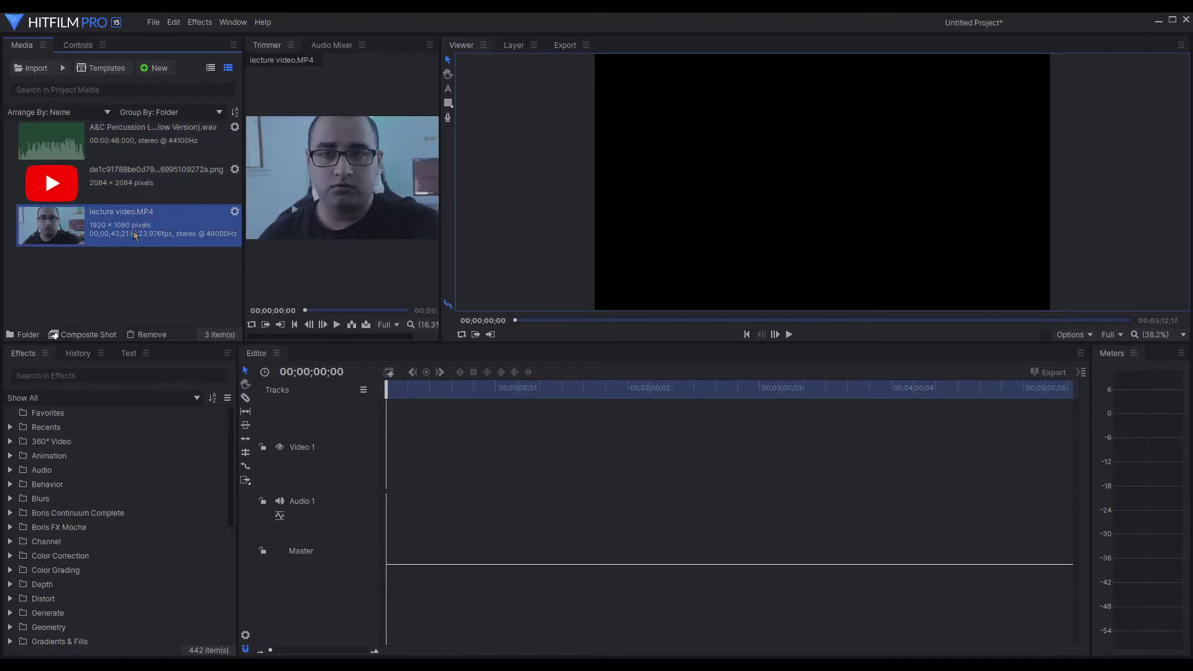
pyautogui.moveTo(133, 246); pyautogui.dragTo(145, 223)
pyautogui.moveTo(100, 225); pyautogui.dragTo(386, 468)
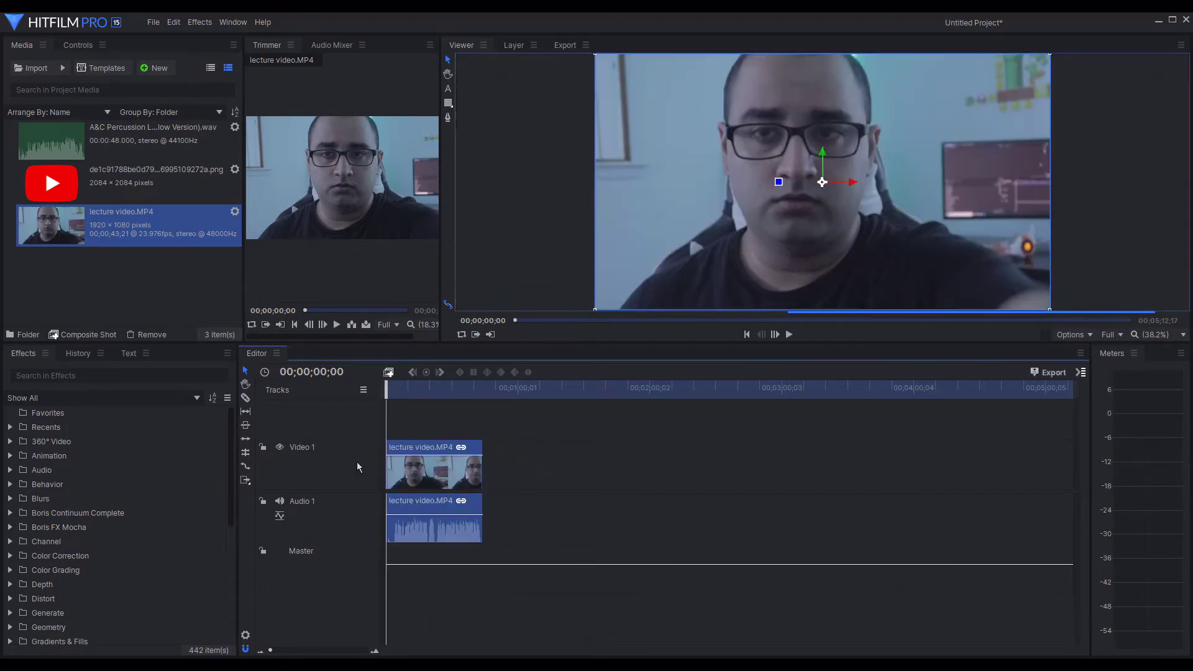
# Play sections of the lecture clip on an enlarged timeline to find where the speech begins
pyautogui.moveTo(388, 396); pyautogui.dragTo(448, 392)
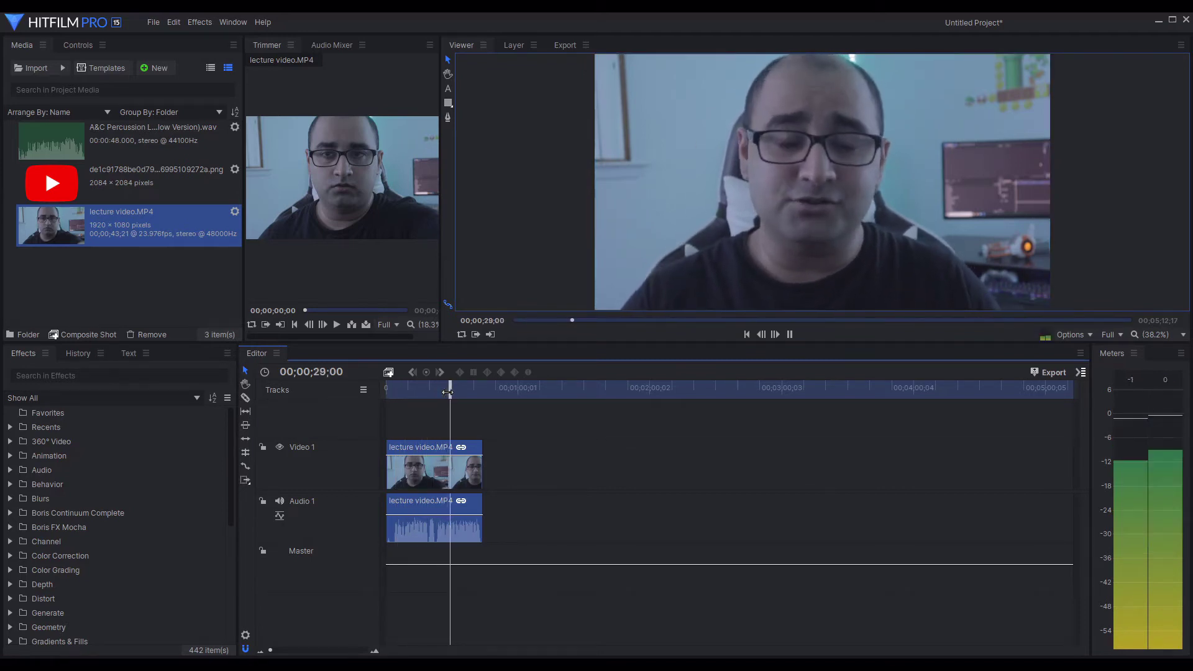
pyautogui.press('space')
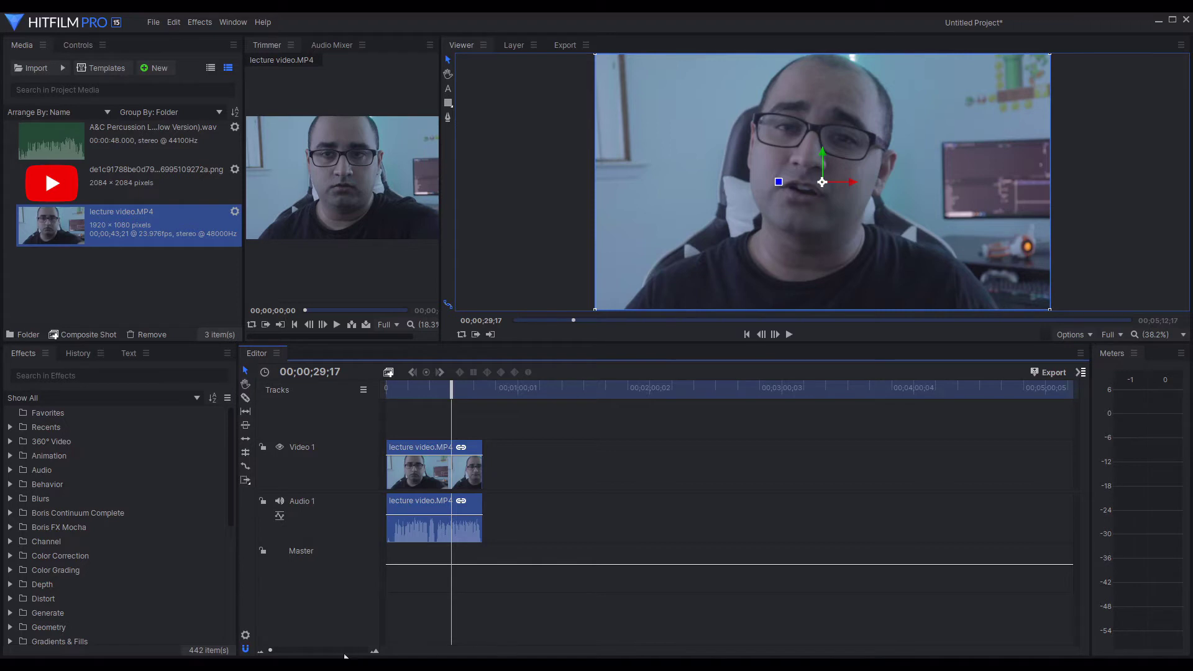
pyautogui.moveTo(270, 652); pyautogui.dragTo(325, 648)
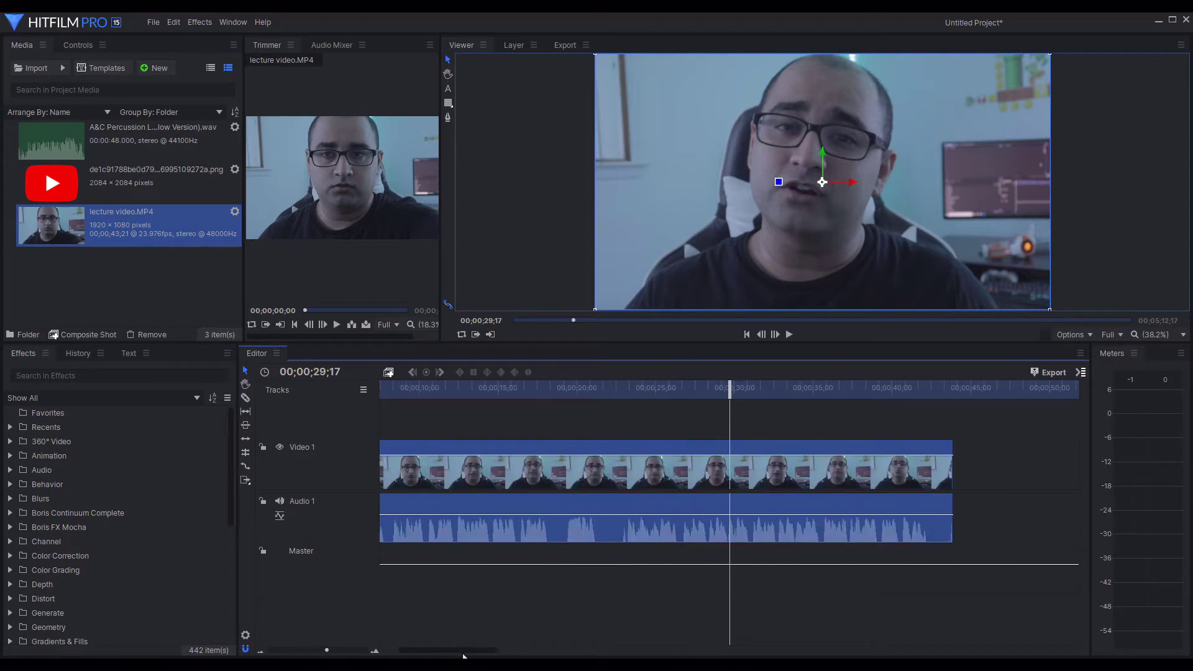
pyautogui.moveTo(460, 649); pyautogui.dragTo(415, 653)
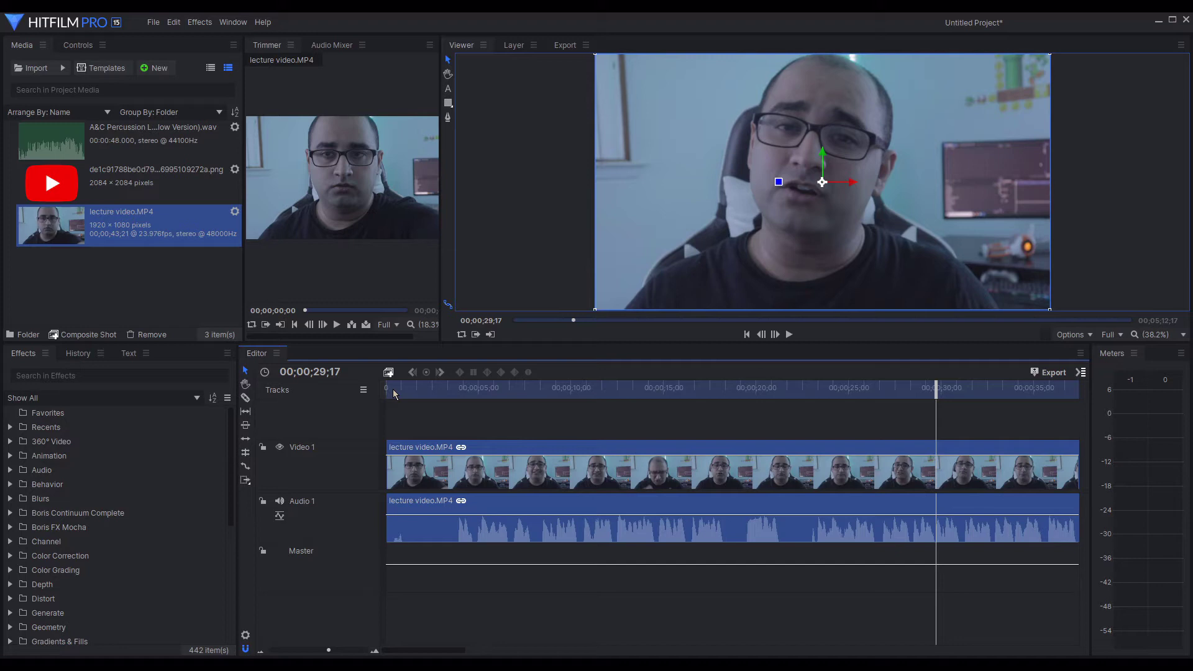
pyautogui.moveTo(393, 393); pyautogui.dragTo(454, 389)
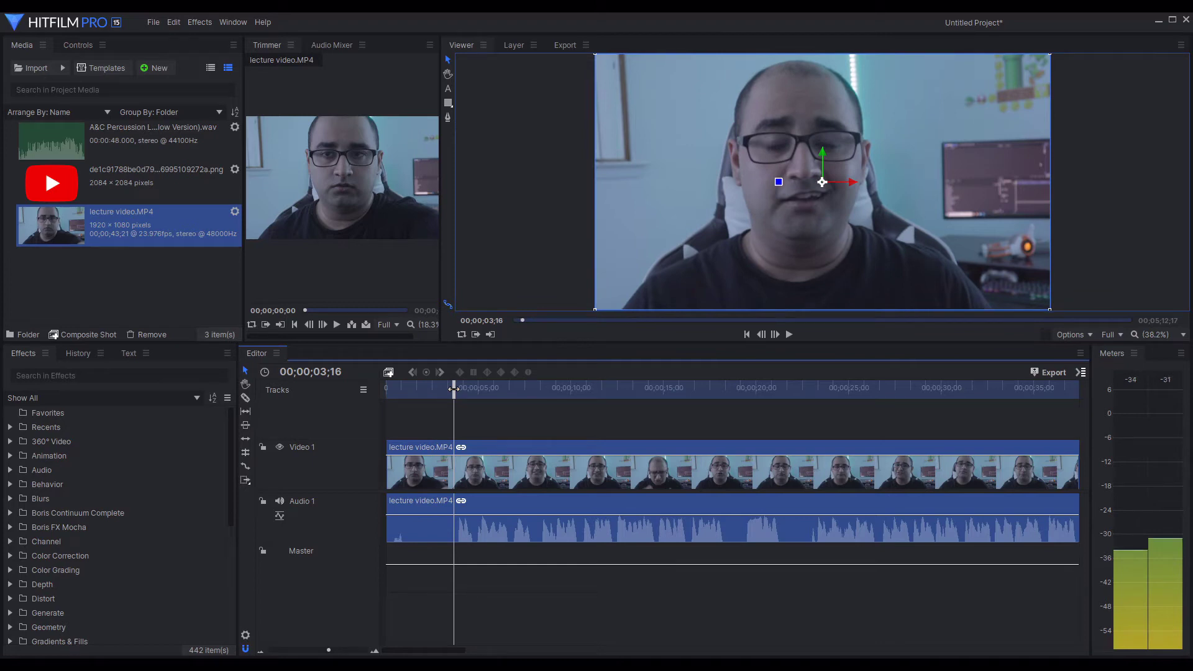
pyautogui.press('space')
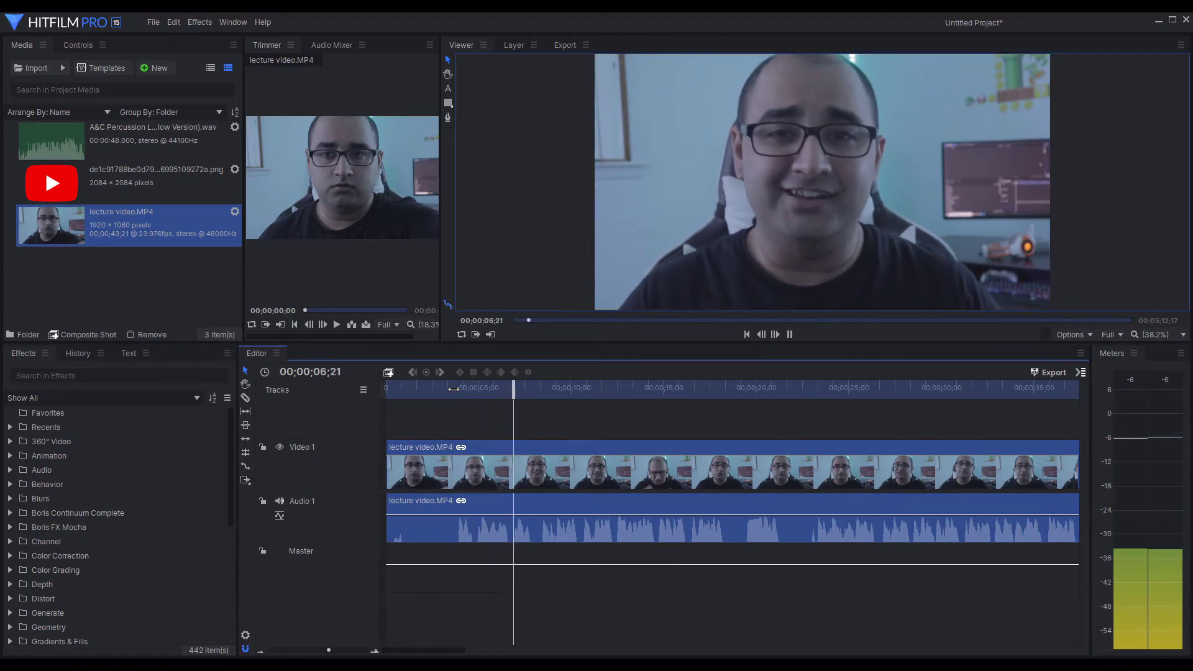
pyautogui.press('space')
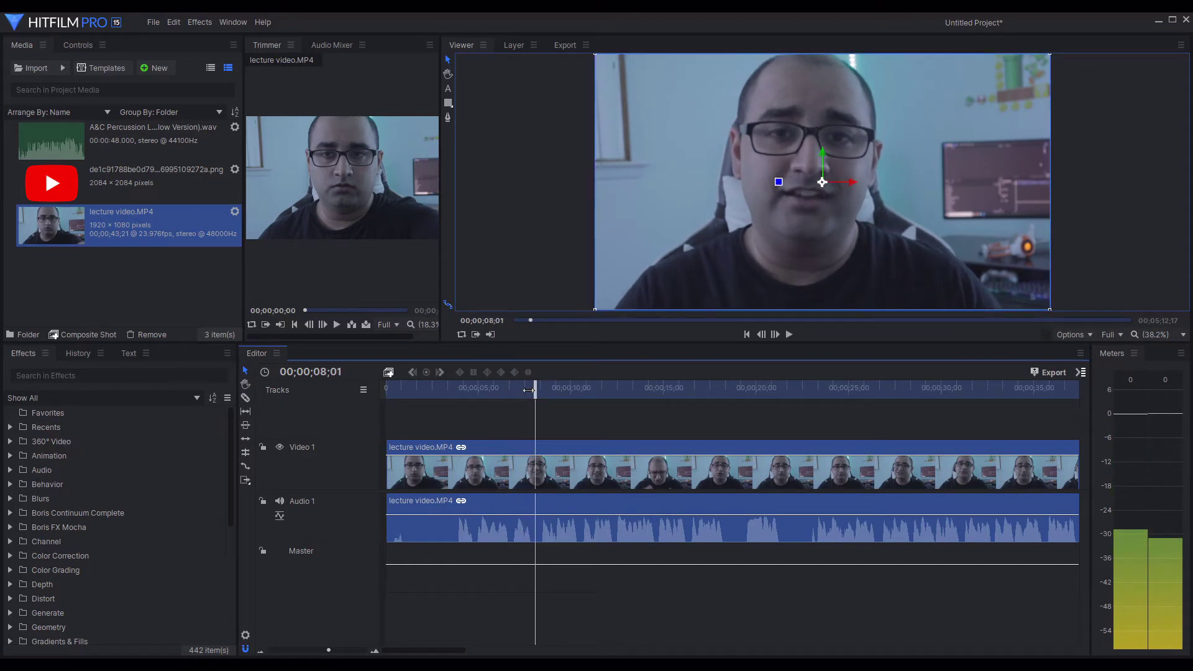
# Split the lecture clip at 00;00;03;12, just before the speech starts, with the Slice tool
pyautogui.click(513, 388)
pyautogui.moveTo(513, 388); pyautogui.dragTo(452, 388)
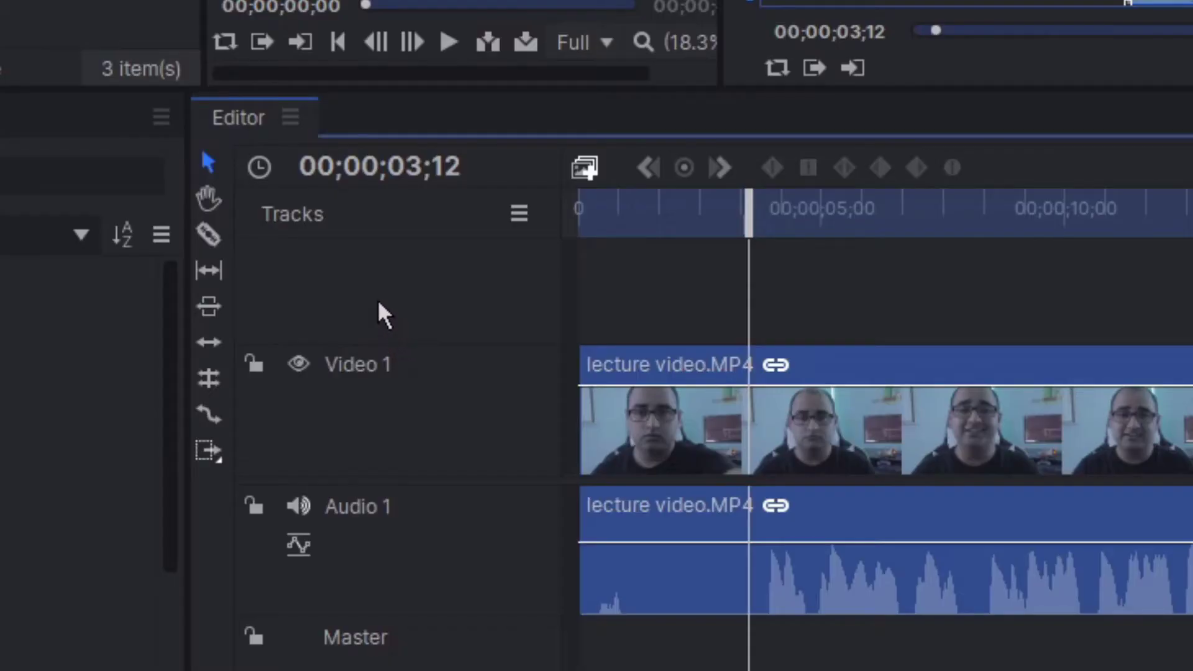
pyautogui.click(207, 236)
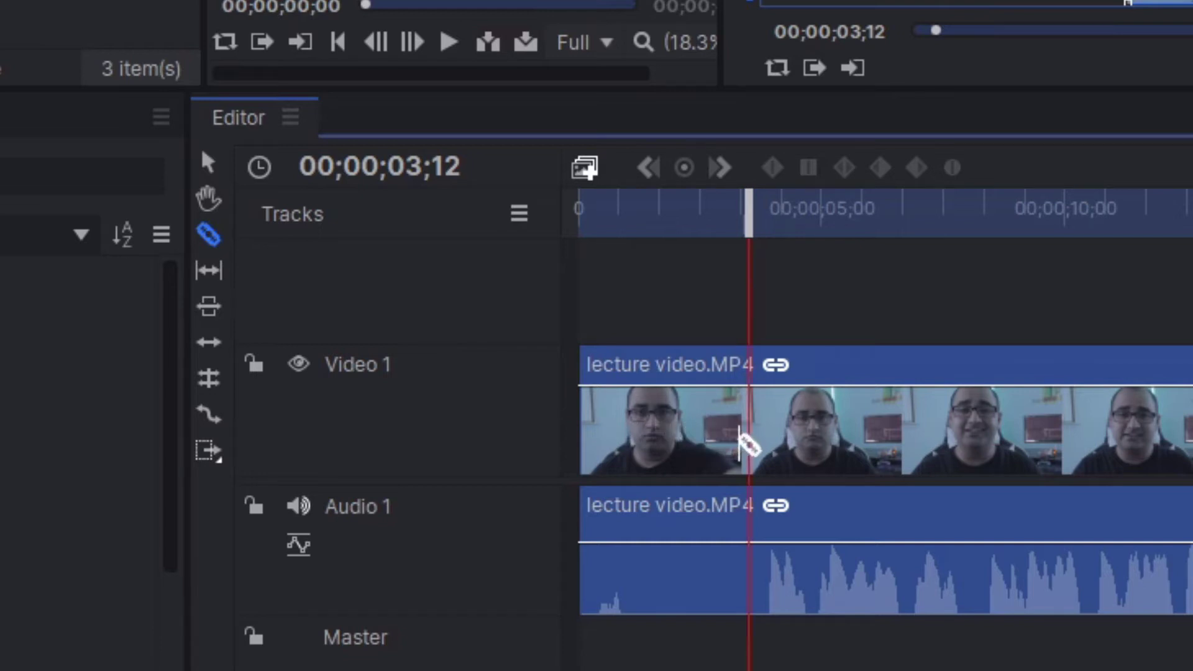
pyautogui.click(760, 445)
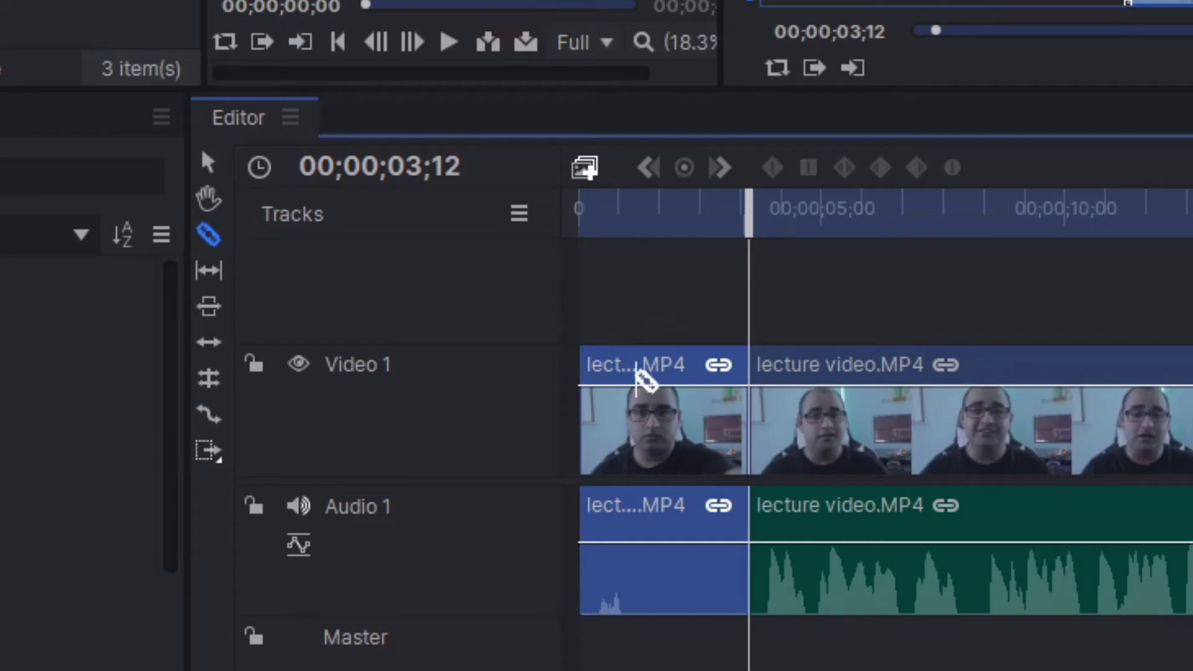
# Delete the short silent piece in front of the cut together with its linked audio
pyautogui.click(749, 216)
pyautogui.moveTo(750, 215); pyautogui.dragTo(669, 199)
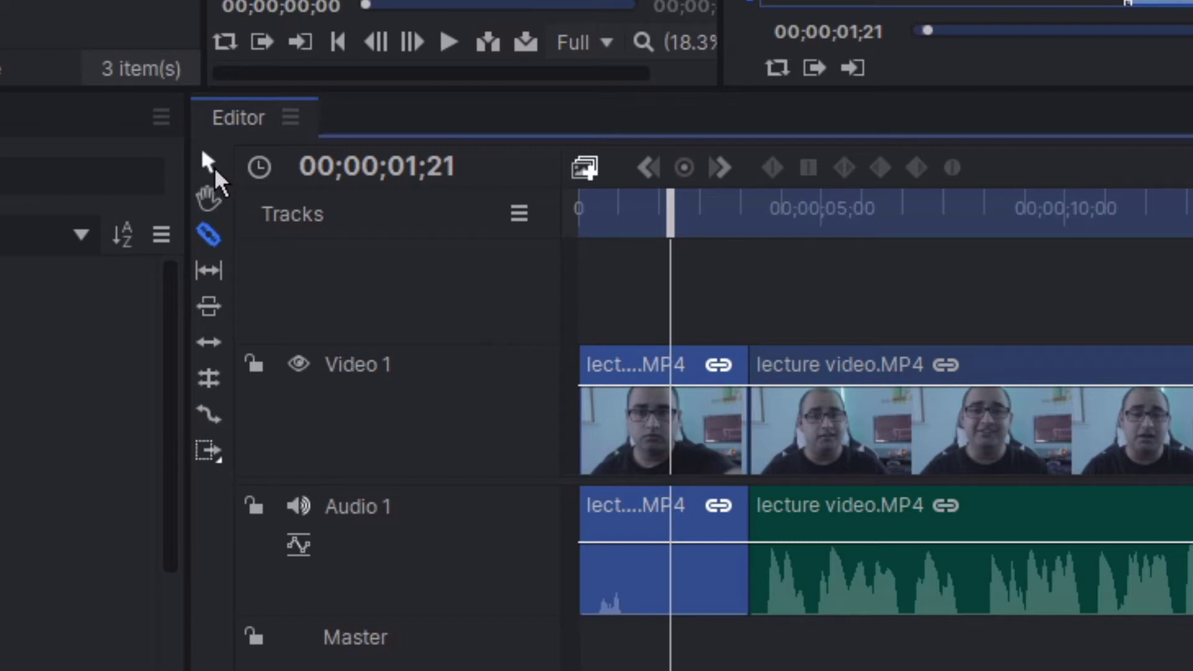
pyautogui.click(215, 172)
pyautogui.click(791, 439)
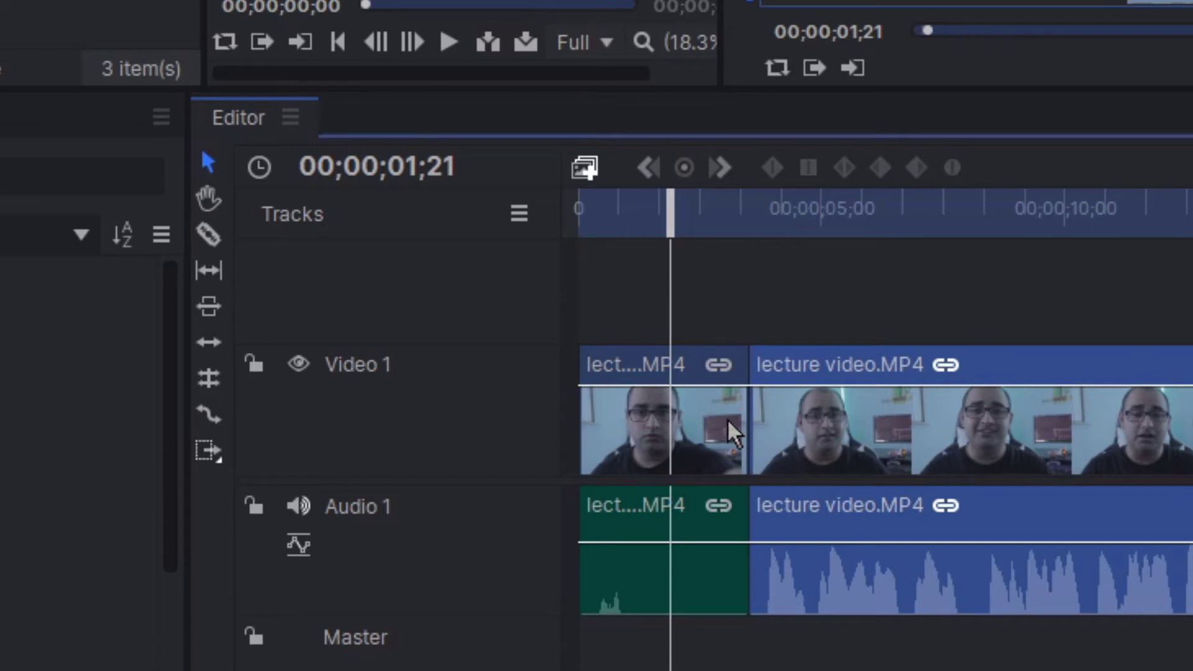
pyautogui.click(711, 419)
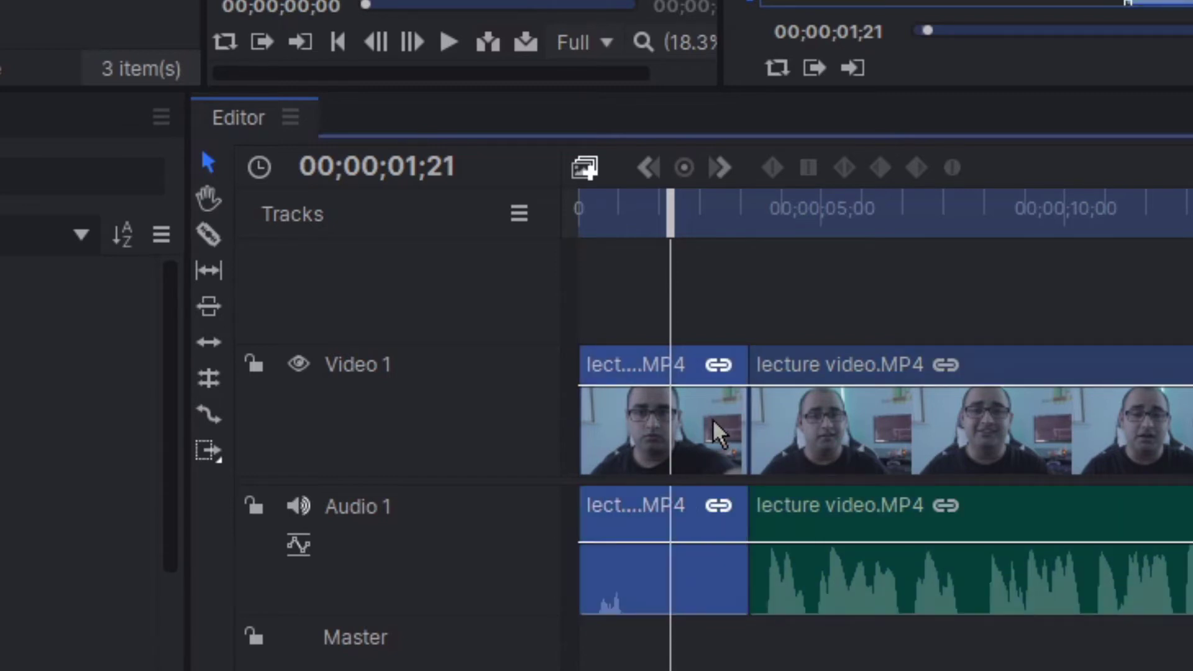
pyautogui.press('Delete')
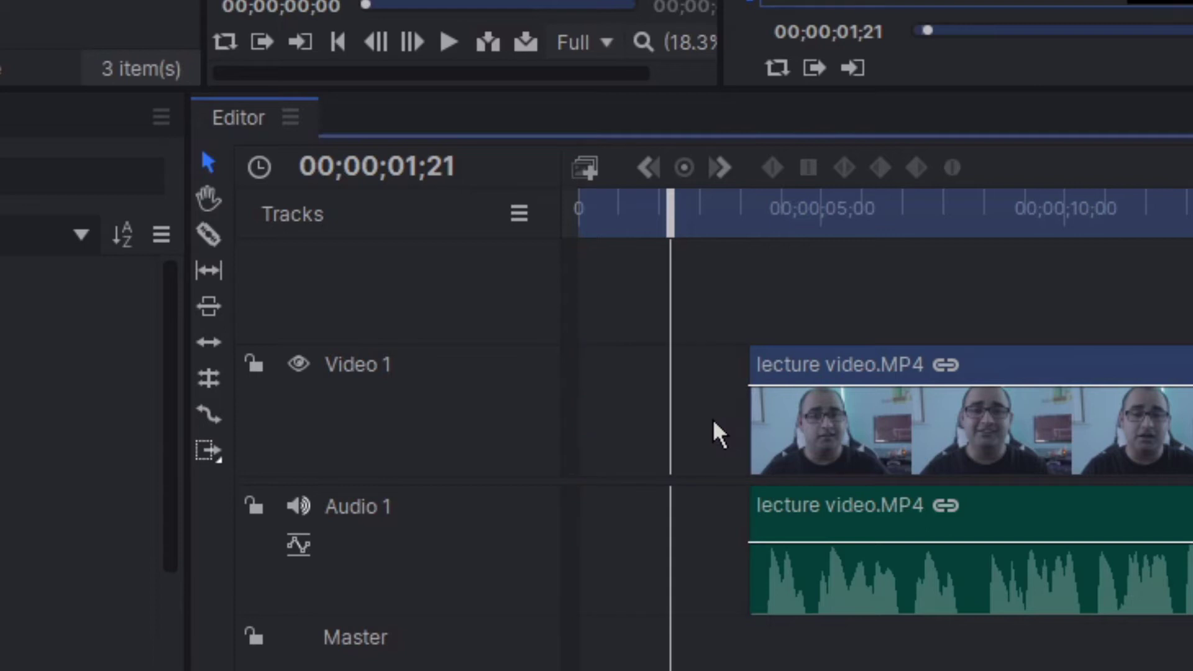
# Move the remaining lecture clip with its audio to 00;00;00;00 to close the gap at the timeline's start
pyautogui.moveTo(671, 211); pyautogui.dragTo(563, 209)
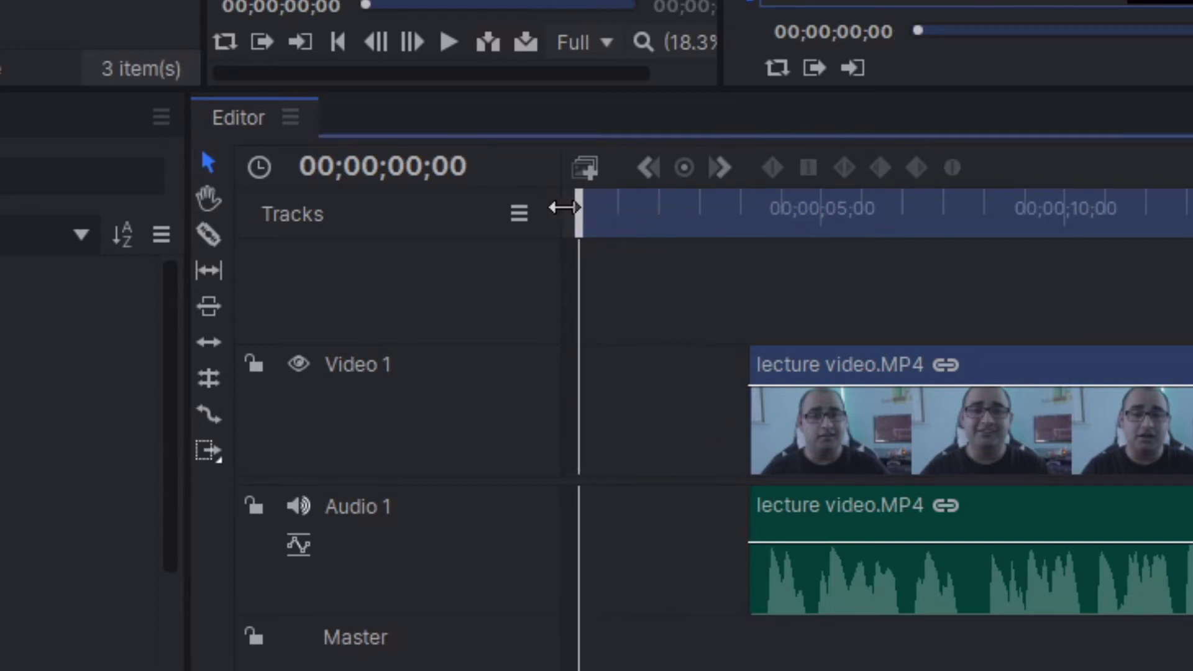
pyautogui.click(632, 215)
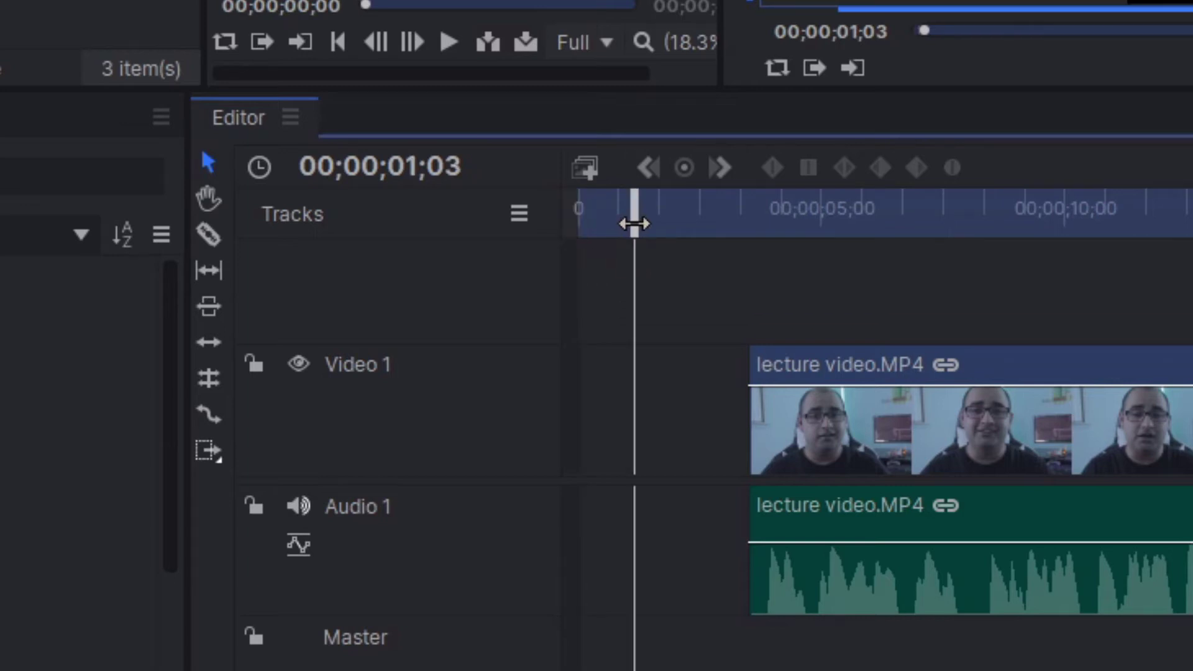
pyautogui.moveTo(686, 216); pyautogui.dragTo(501, 214)
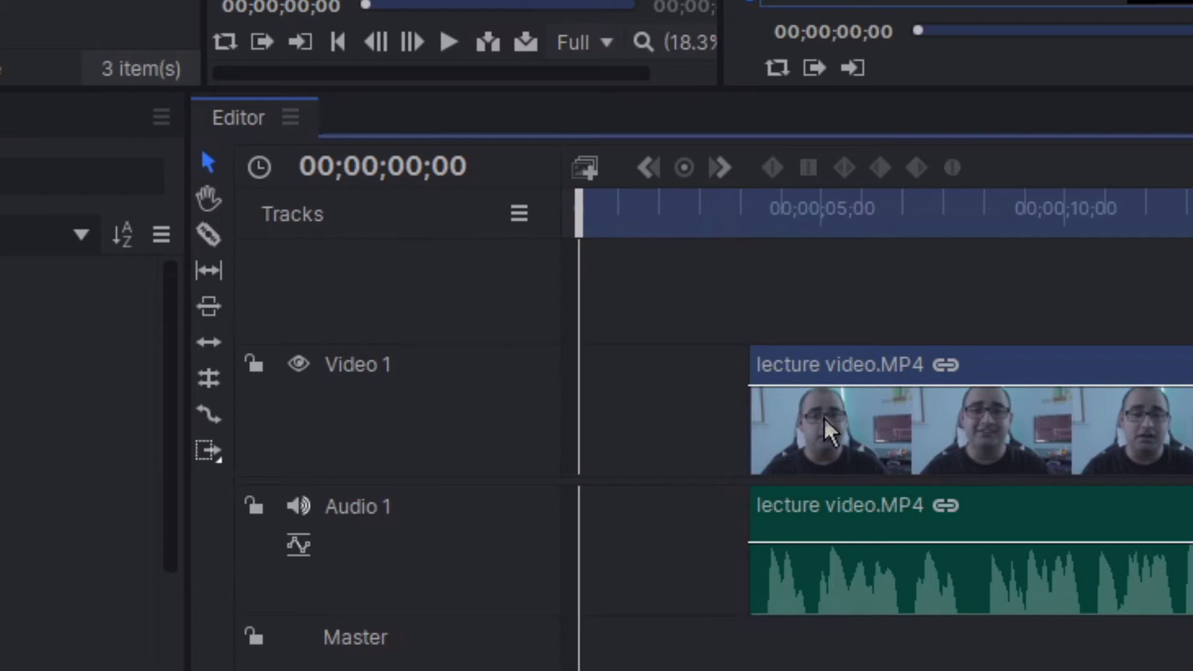
pyautogui.moveTo(829, 419); pyautogui.dragTo(651, 404)
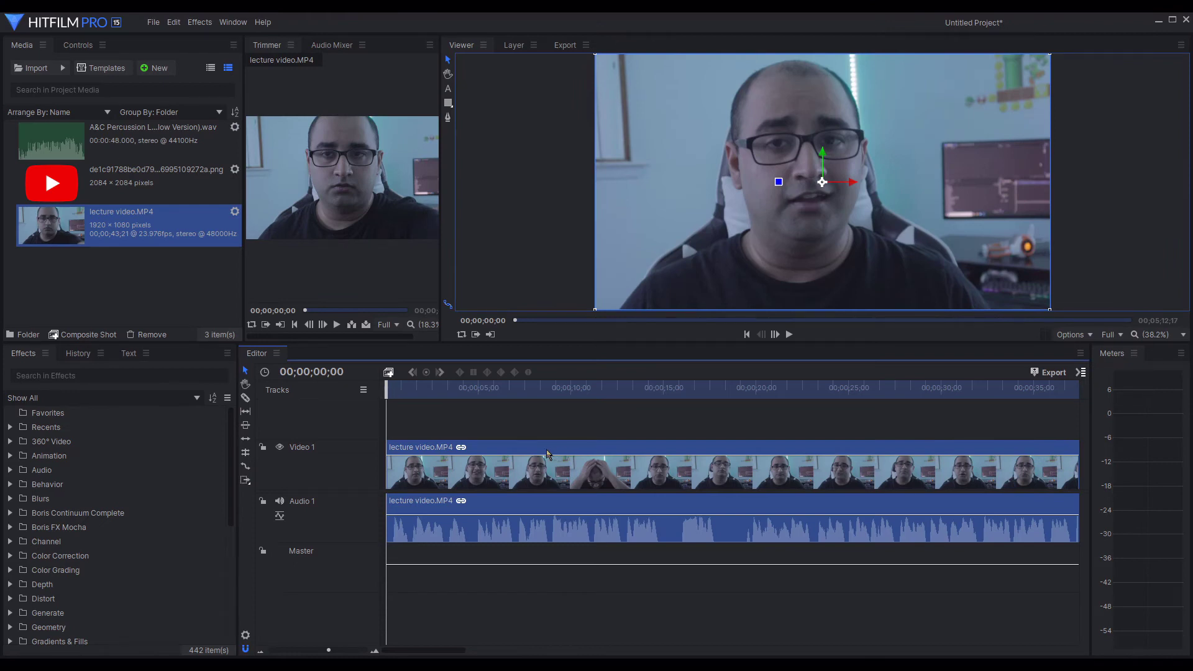
# Play the trimmed lecture clip from the beginning to review the edit
pyautogui.click(790, 335)
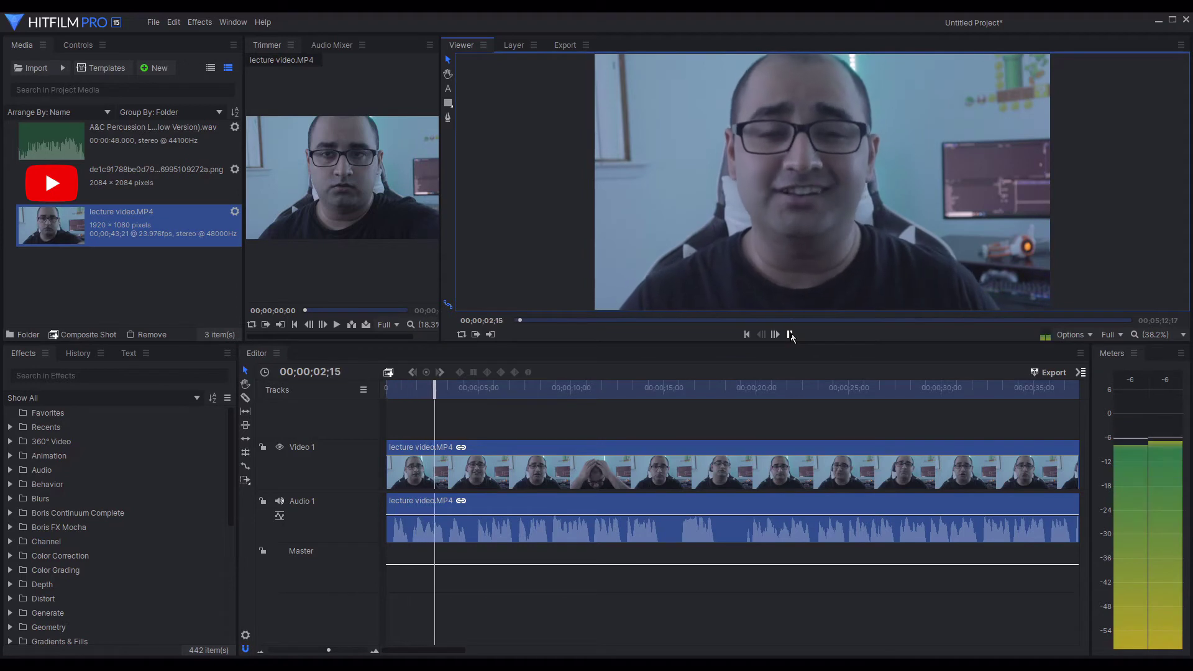
pyautogui.click(790, 335)
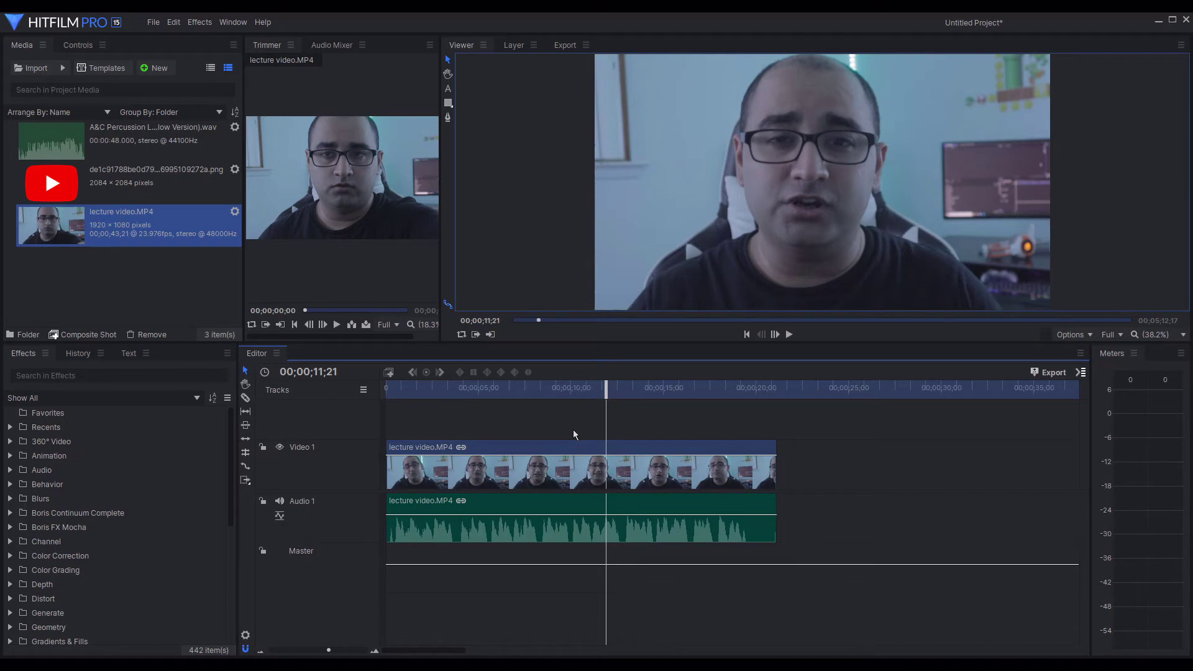
pyautogui.press('Home')
pyautogui.press('space')
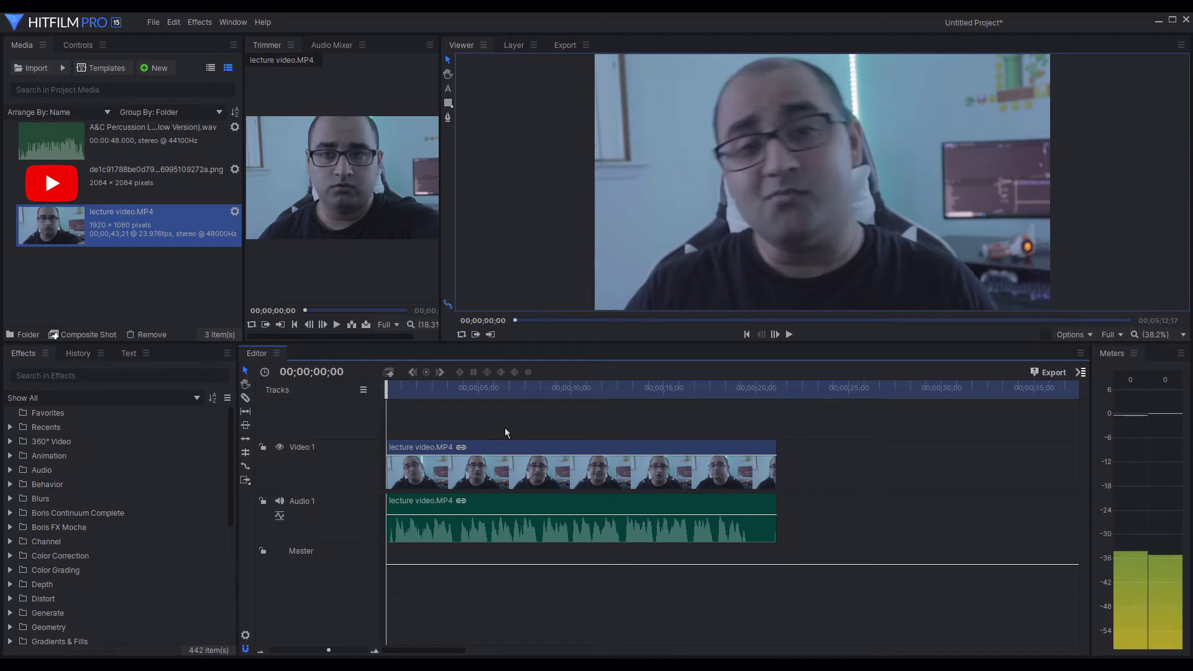
# Try to place the logo image over the start of the lecture clip on the Video 1 track
pyautogui.click(122, 184)
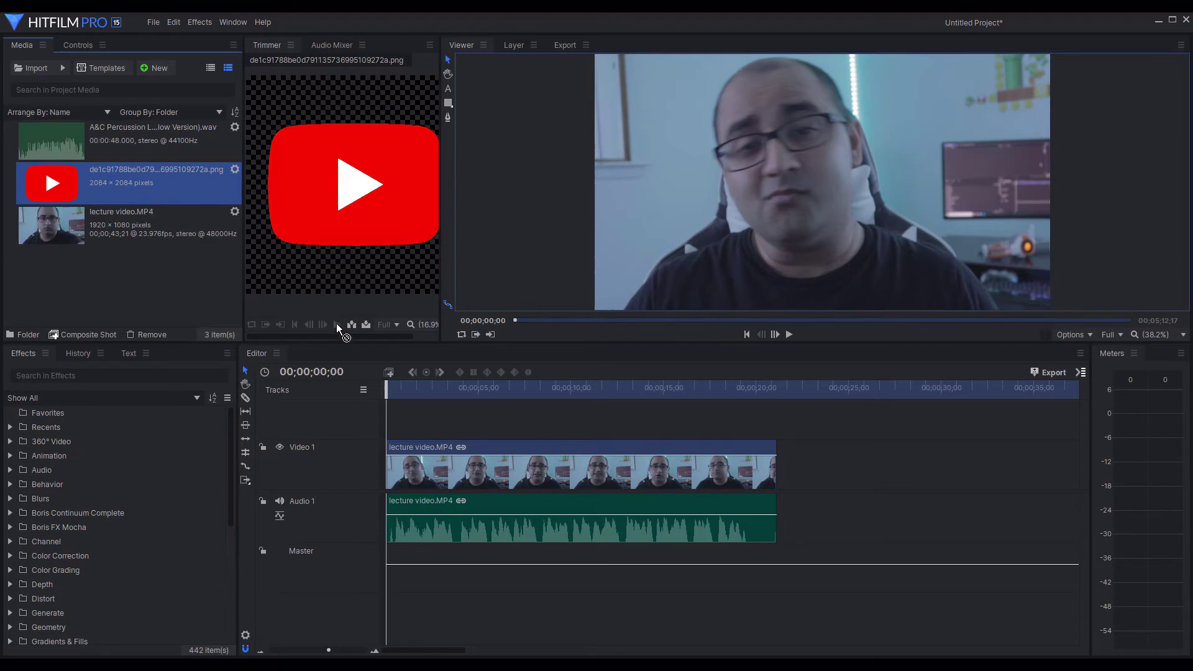
pyautogui.moveTo(385, 367); pyautogui.dragTo(413, 423)
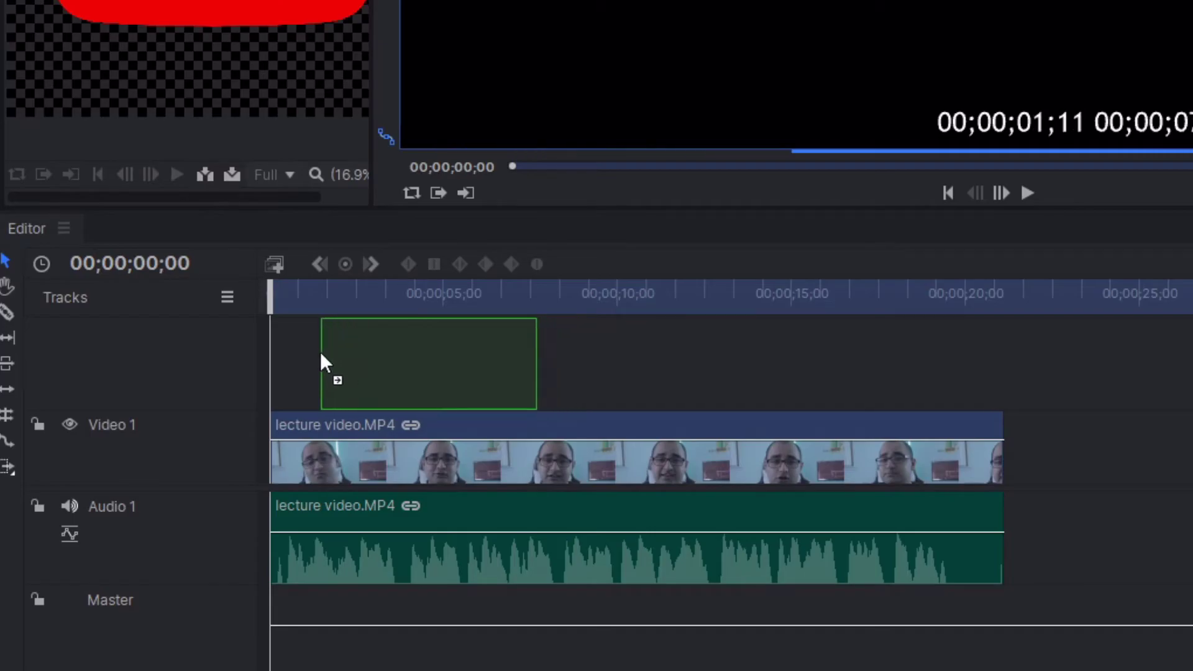
pyautogui.moveTo(321, 355); pyautogui.dragTo(278, 431)
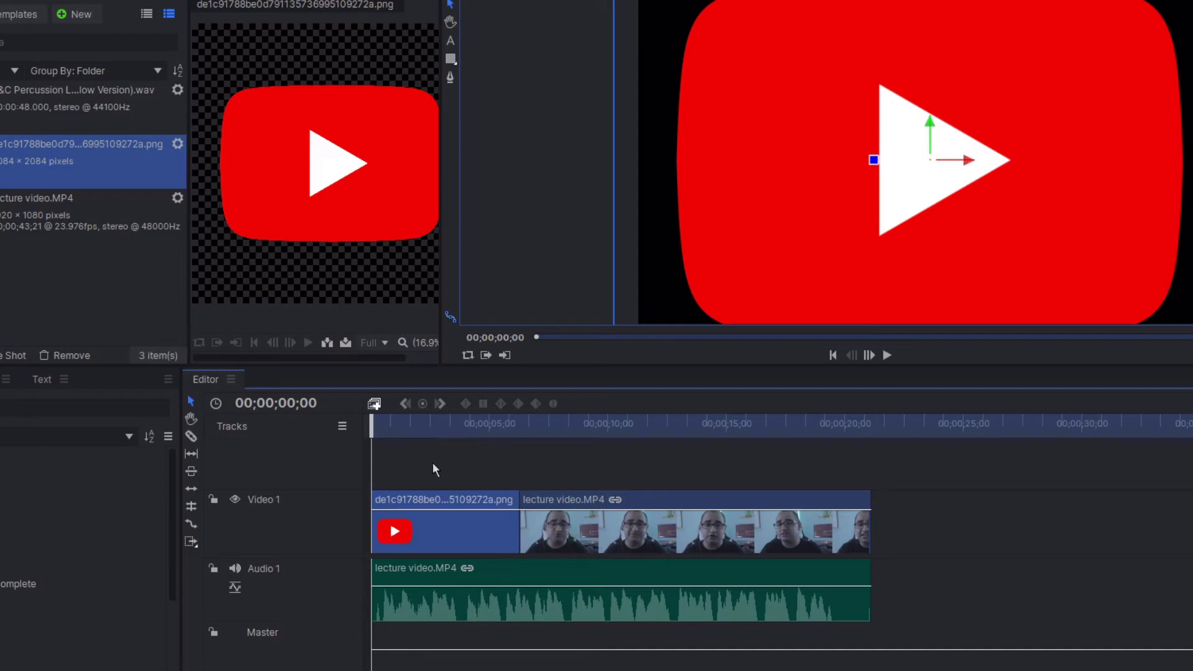
pyautogui.press('space')
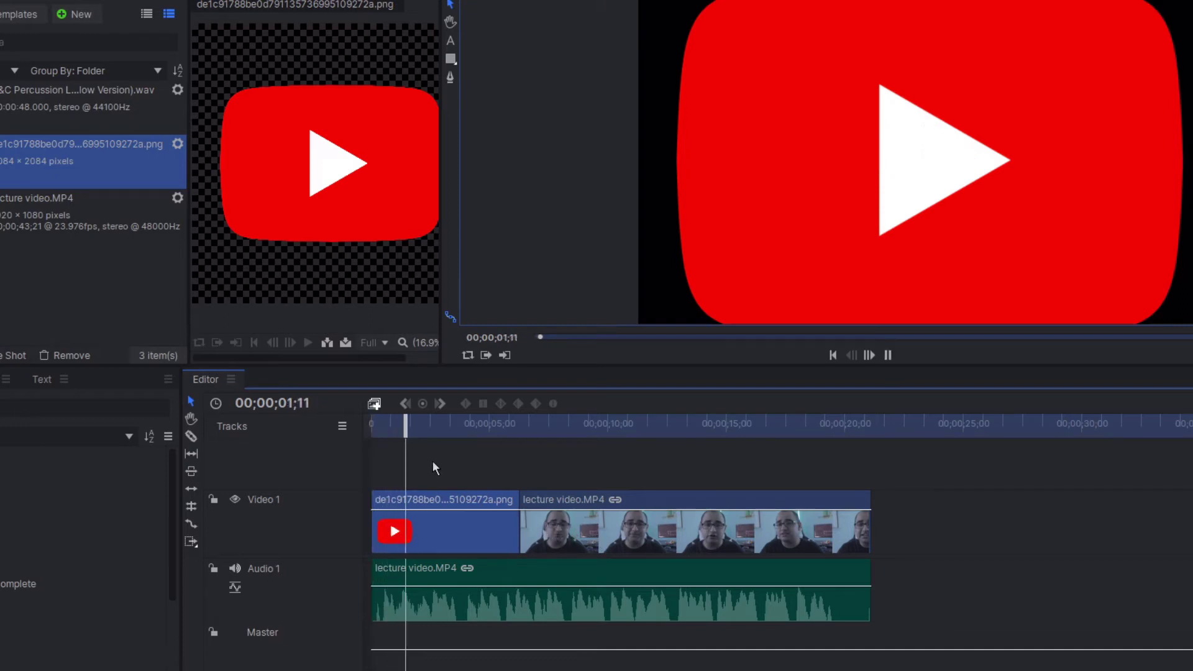
pyautogui.press('space')
pyautogui.hotkey('shift', 'Delete')
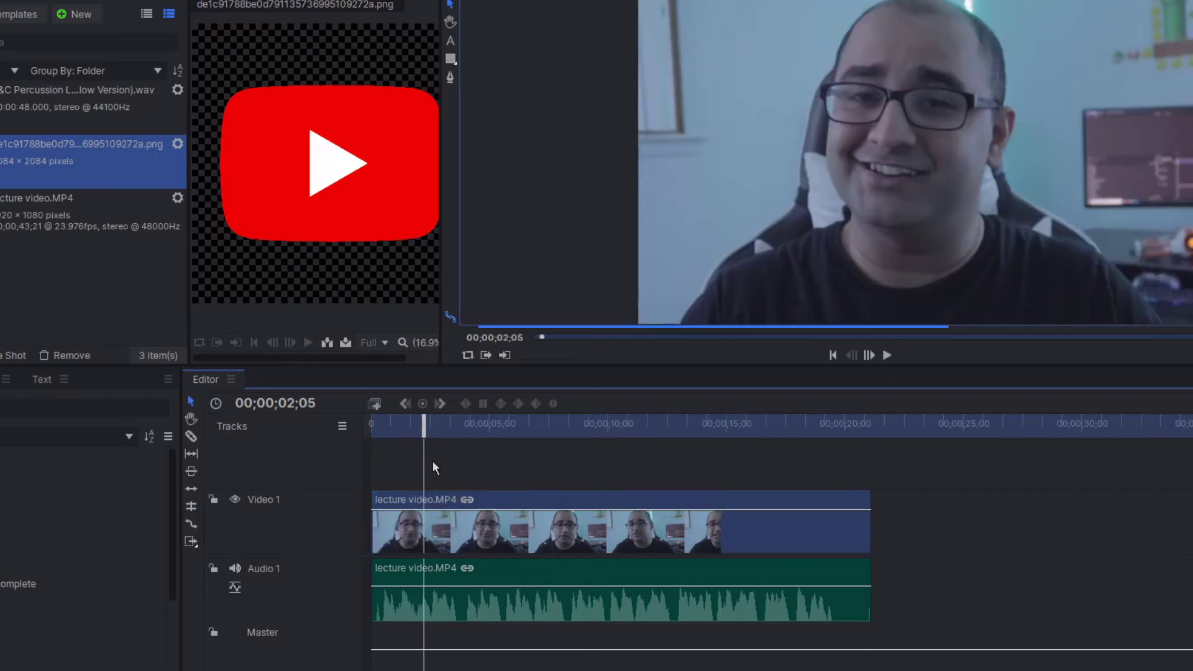
# Place the logo image at 00;00;00;00 on a new video track above the lecture clip, with the playhead at 00;00;00;06
pyautogui.moveTo(15, 167); pyautogui.dragTo(377, 491)
pyautogui.moveTo(423, 425); pyautogui.dragTo(377, 425)
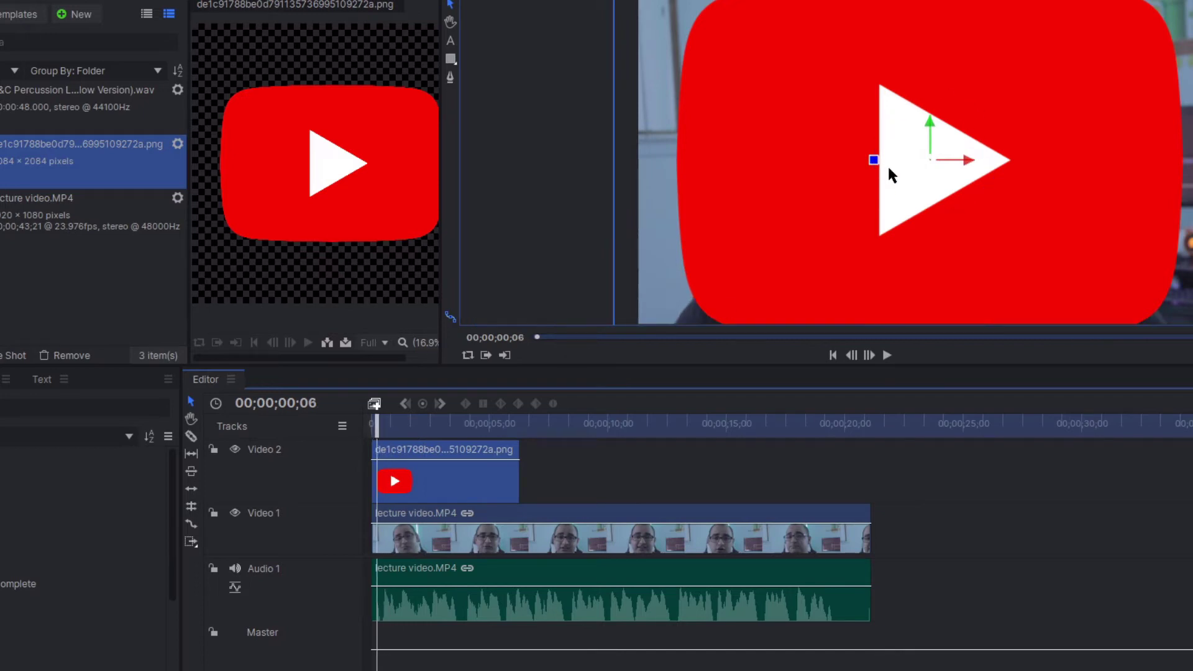
# Scale the logo down to a small badge and position it near the frame's upper edge, just right of the speaker's head
pyautogui.moveTo(931, 122); pyautogui.dragTo(927, 323)
pyautogui.moveTo(613, 39); pyautogui.dragTo(819, 273)
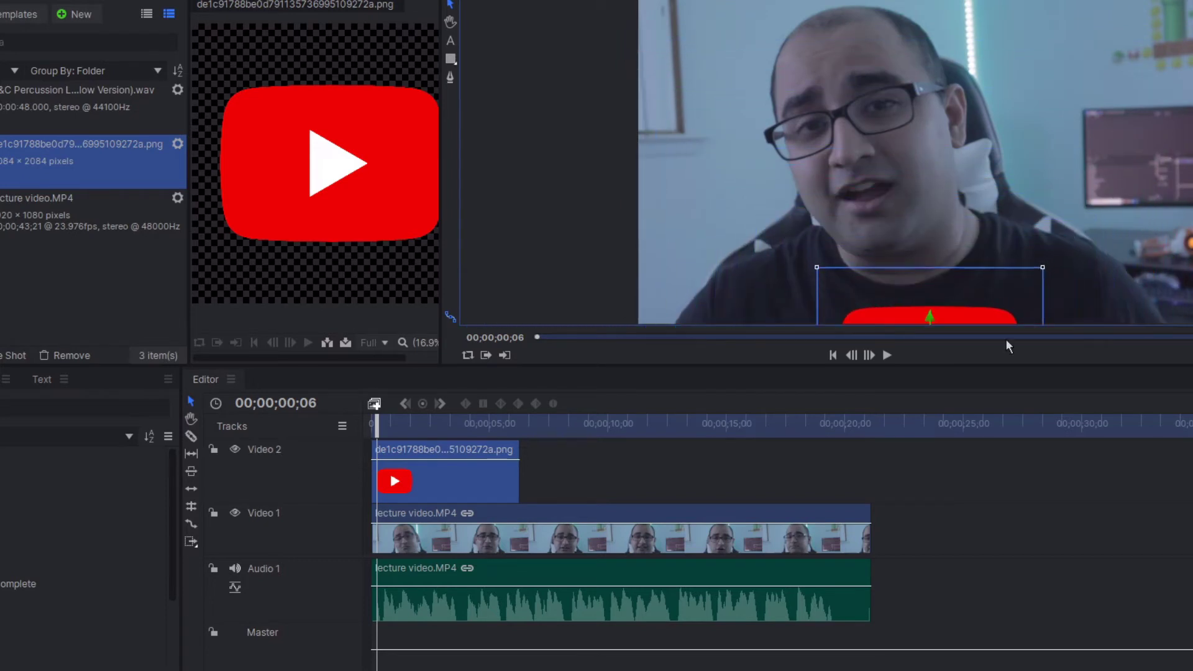
pyautogui.moveTo(931, 308); pyautogui.dragTo(944, 55)
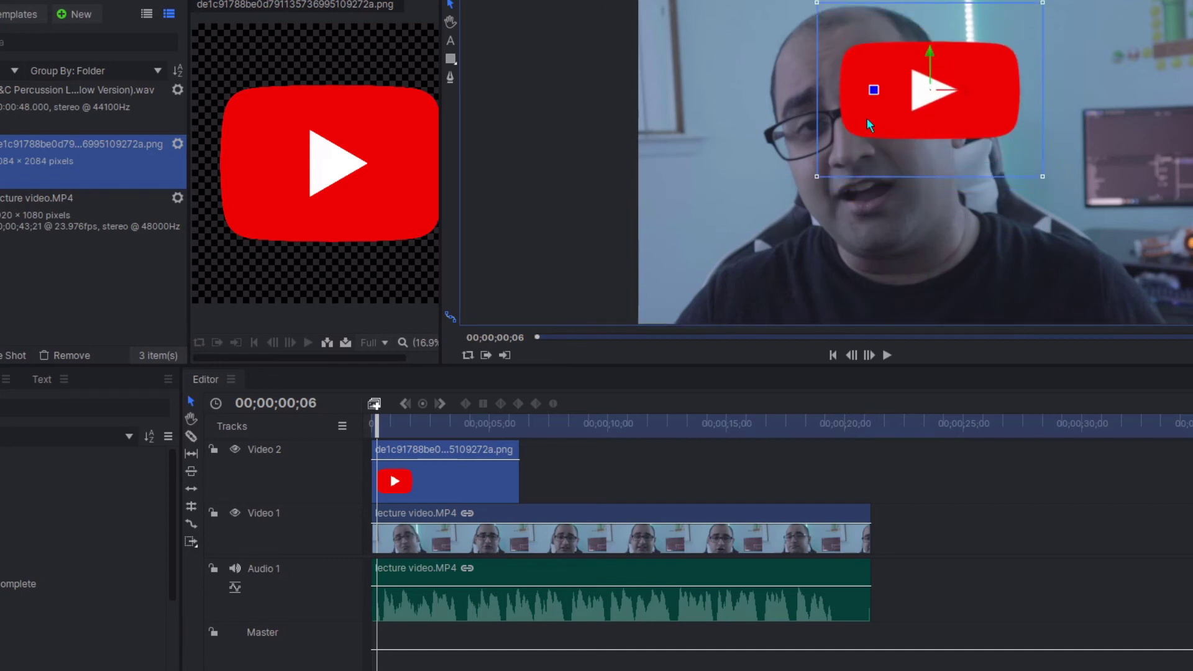
pyautogui.moveTo(963, 90); pyautogui.dragTo(986, 134)
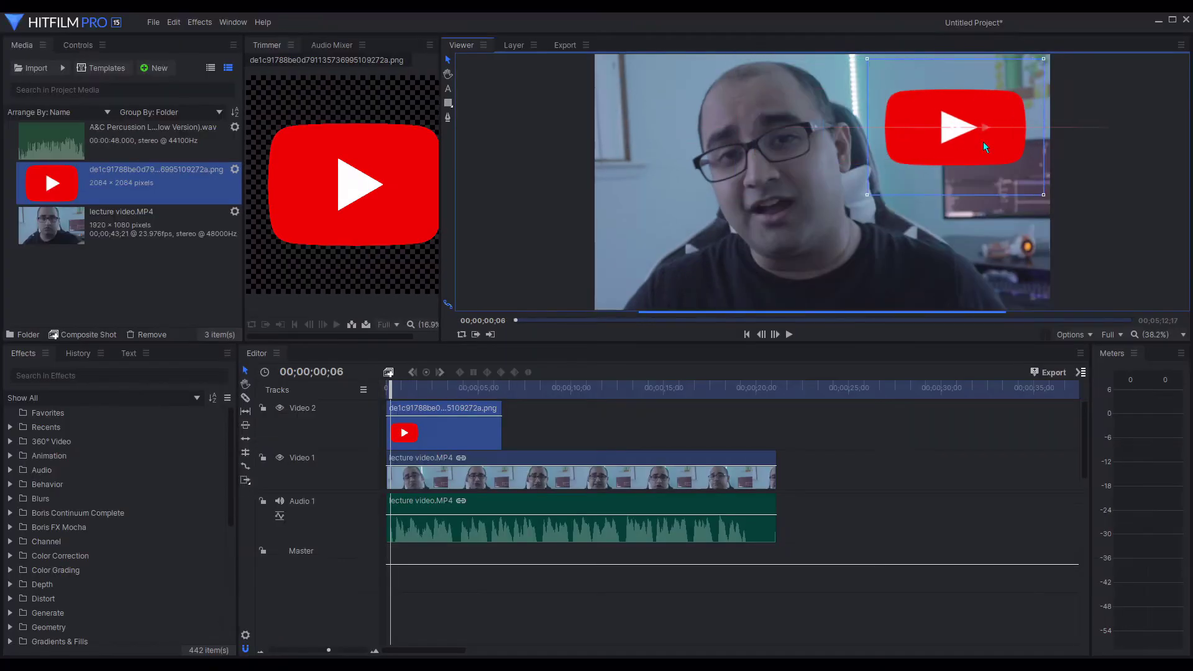
pyautogui.moveTo(1045, 194); pyautogui.dragTo(1002, 155)
pyautogui.moveTo(967, 97); pyautogui.dragTo(967, 68)
pyautogui.moveTo(996, 98); pyautogui.dragTo(891, 84)
pyautogui.click(911, 99)
pyautogui.click(725, 133)
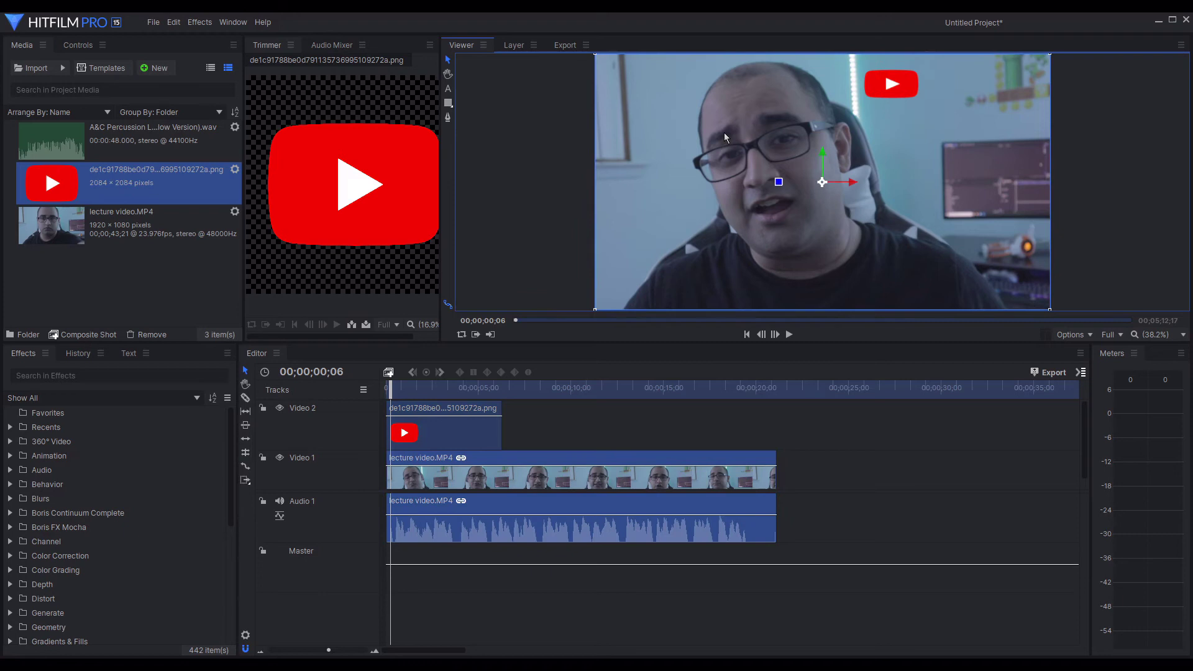
pyautogui.click(577, 141)
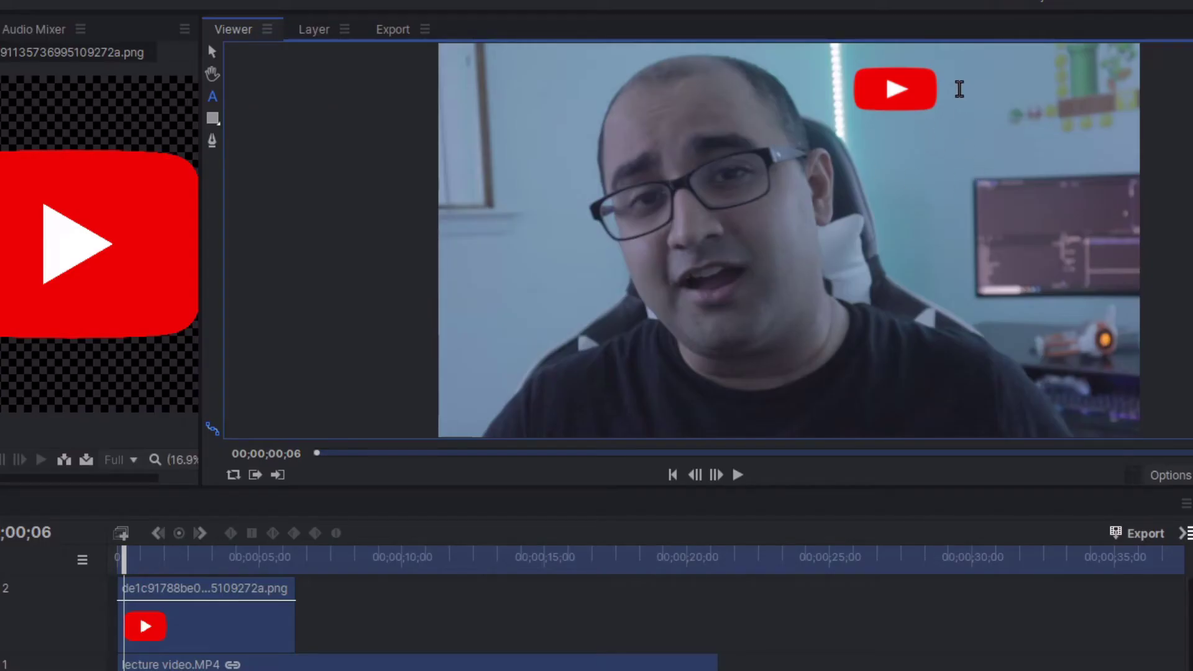
# Add the text "/PakistaniPepper" in the frame, directly to the right of the logo
pyautogui.click(961, 89)
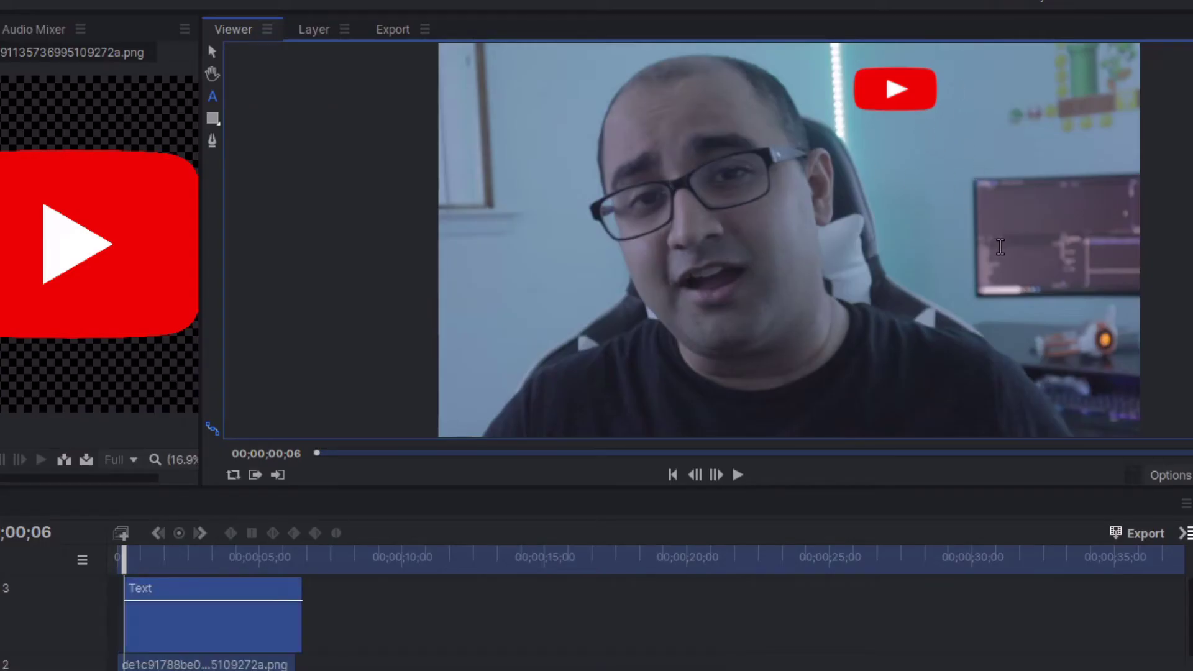
pyautogui.write('/PakistaniPepper')
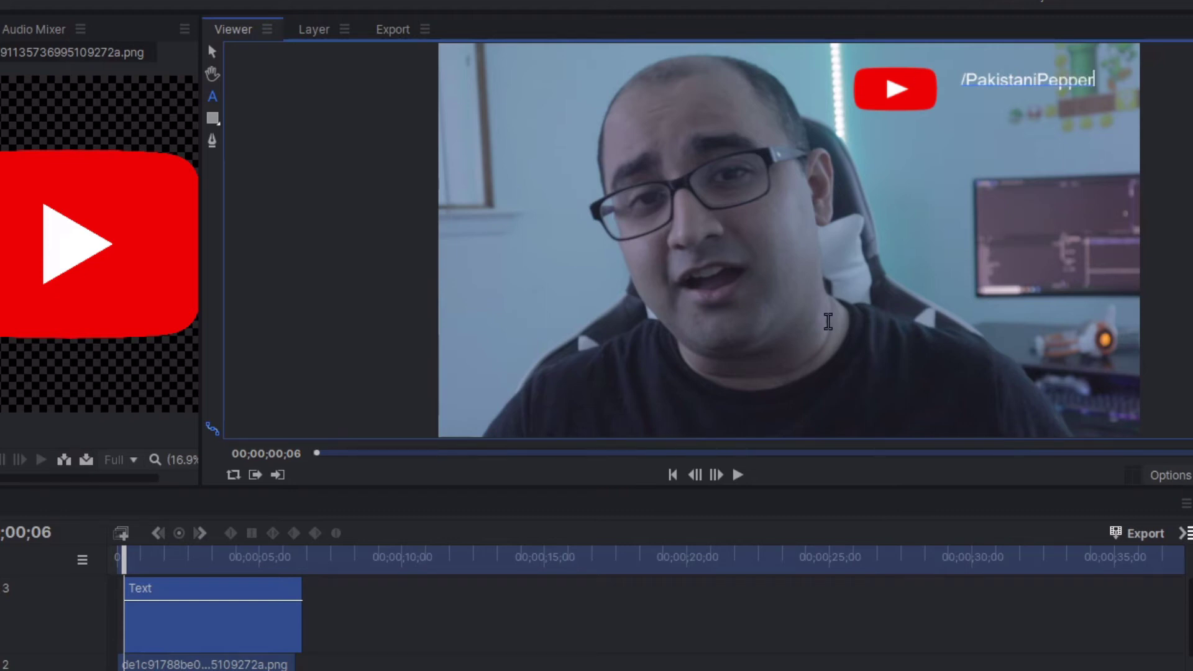
pyautogui.hotkey('ctrl', 'a')
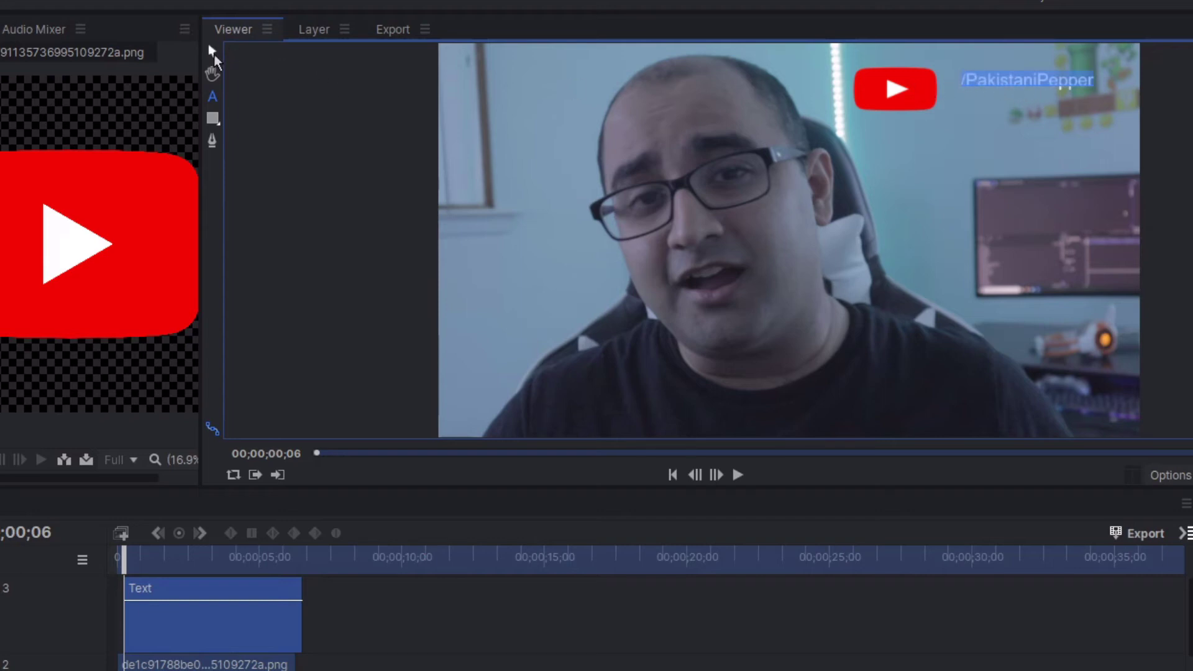
pyautogui.click(214, 54)
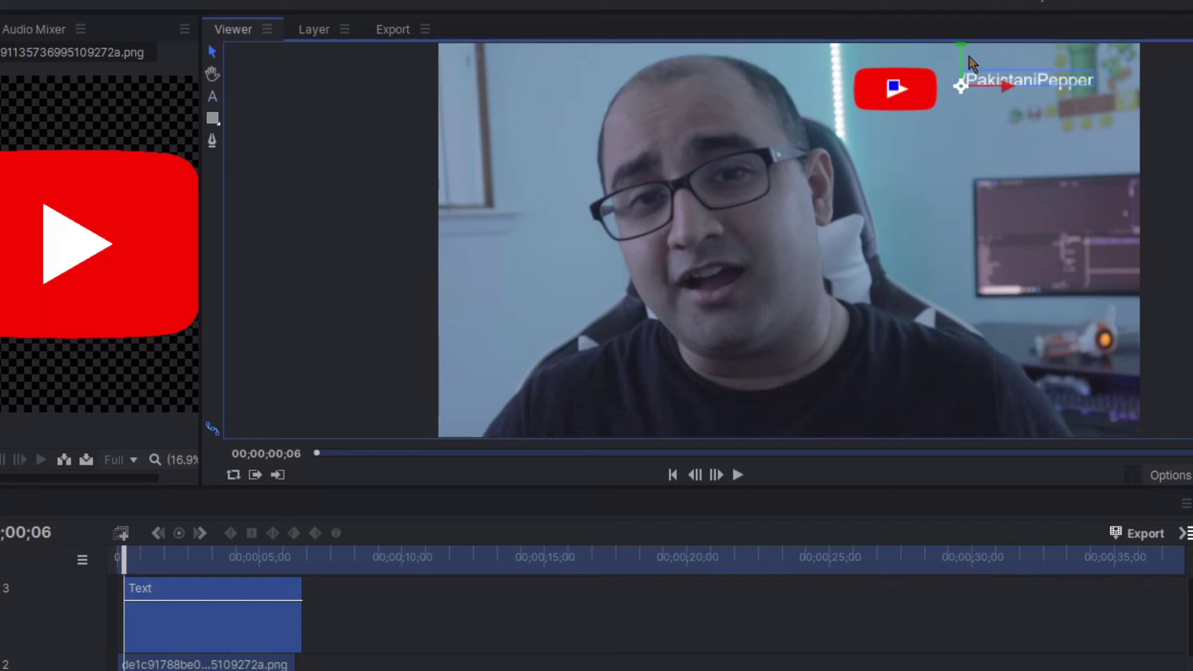
# Move the text down and closer to the logo so they line up, and set its font size to 70
pyautogui.moveTo(964, 48); pyautogui.dragTo(959, 65)
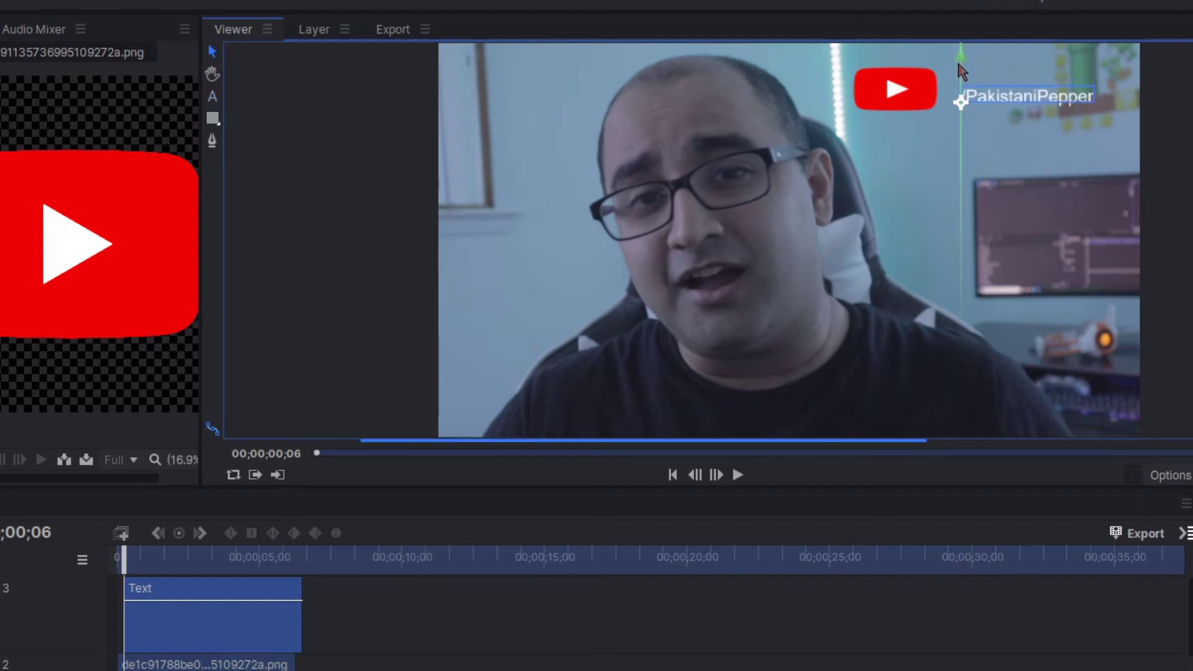
pyautogui.moveTo(1006, 106); pyautogui.dragTo(993, 105)
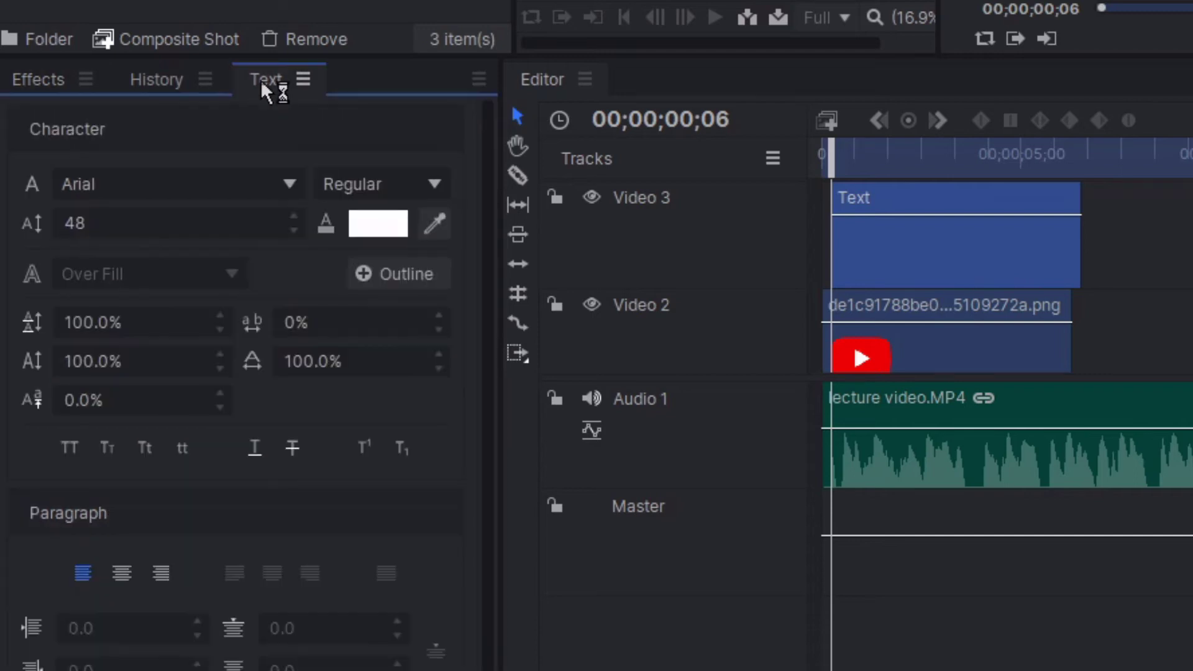
pyautogui.click(81, 225)
pyautogui.moveTo(81, 225); pyautogui.dragTo(112, 225)
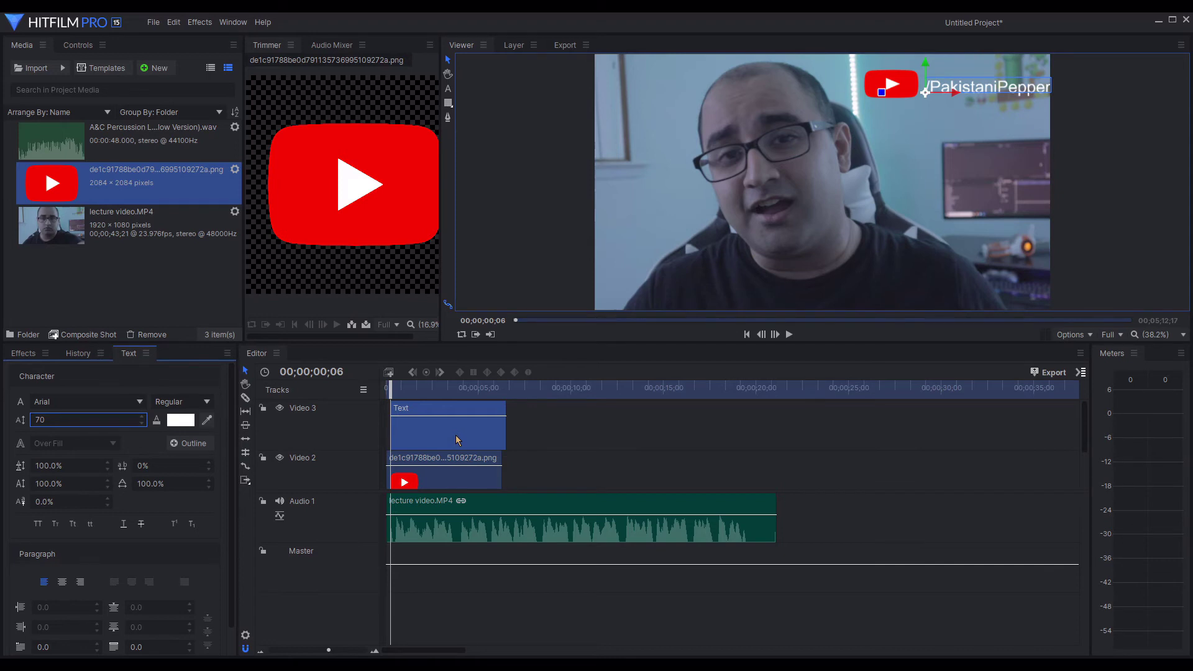
# Move the text clip to 00;00;00;00, aligned with the logo clip, and briefly play the result
pyautogui.moveTo(456, 440); pyautogui.dragTo(451, 435)
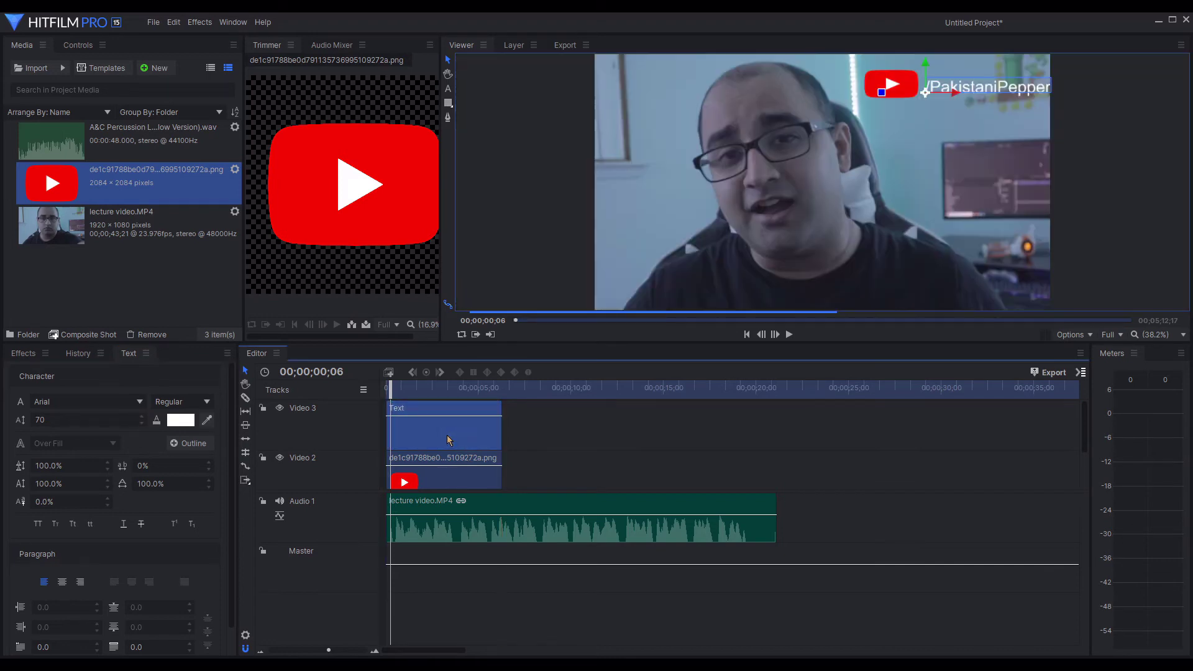
pyautogui.press('space')
pyautogui.press('space')
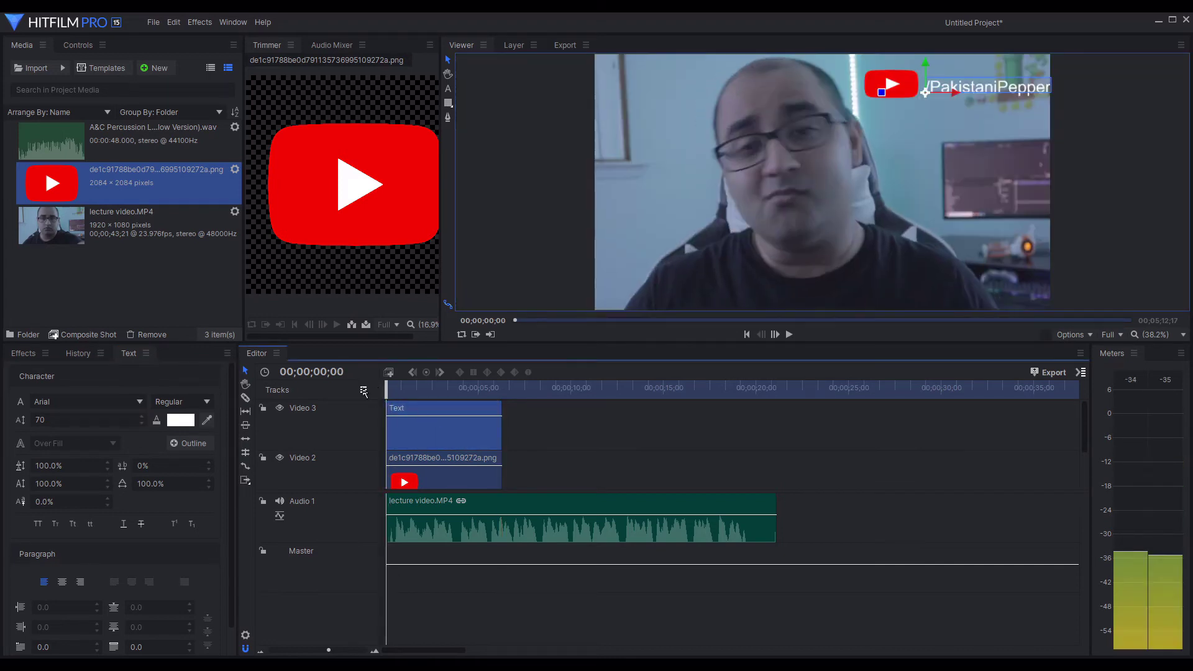
# Extend the text and logo clips to the end of the lecture clip and scrub through the timeline to check them
pyautogui.moveTo(410, 211); pyautogui.dragTo(951, 231)
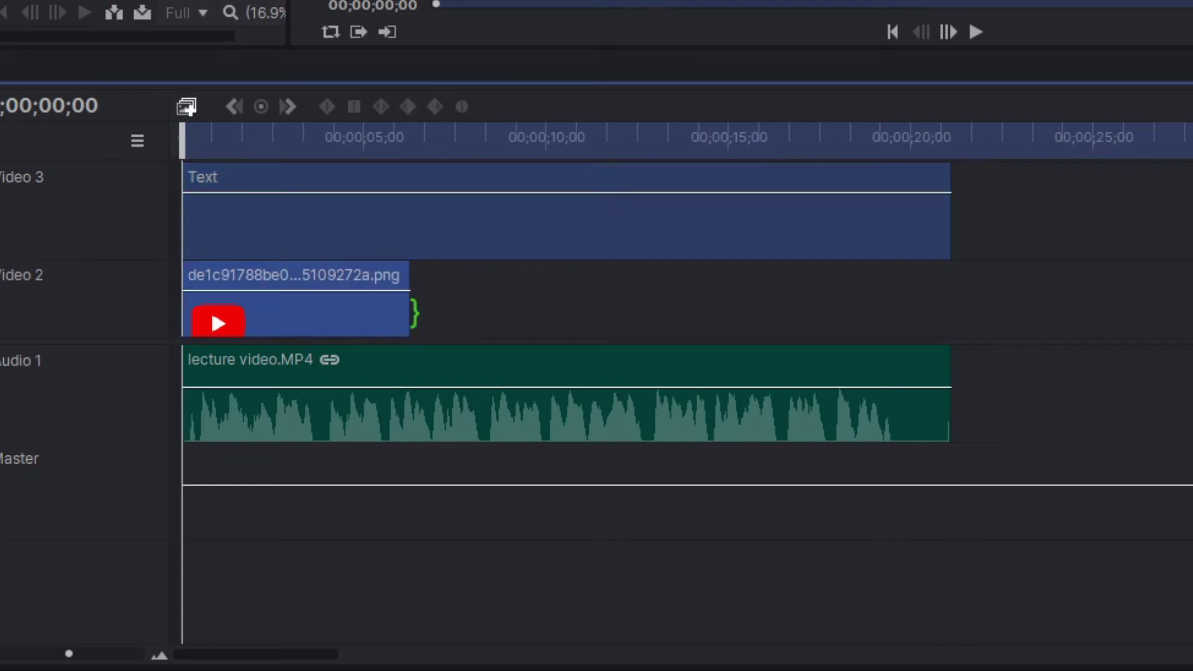
pyautogui.moveTo(418, 312); pyautogui.dragTo(951, 238)
pyautogui.scroll(-1, 431, 314)
pyautogui.scroll(1, 404, 210)
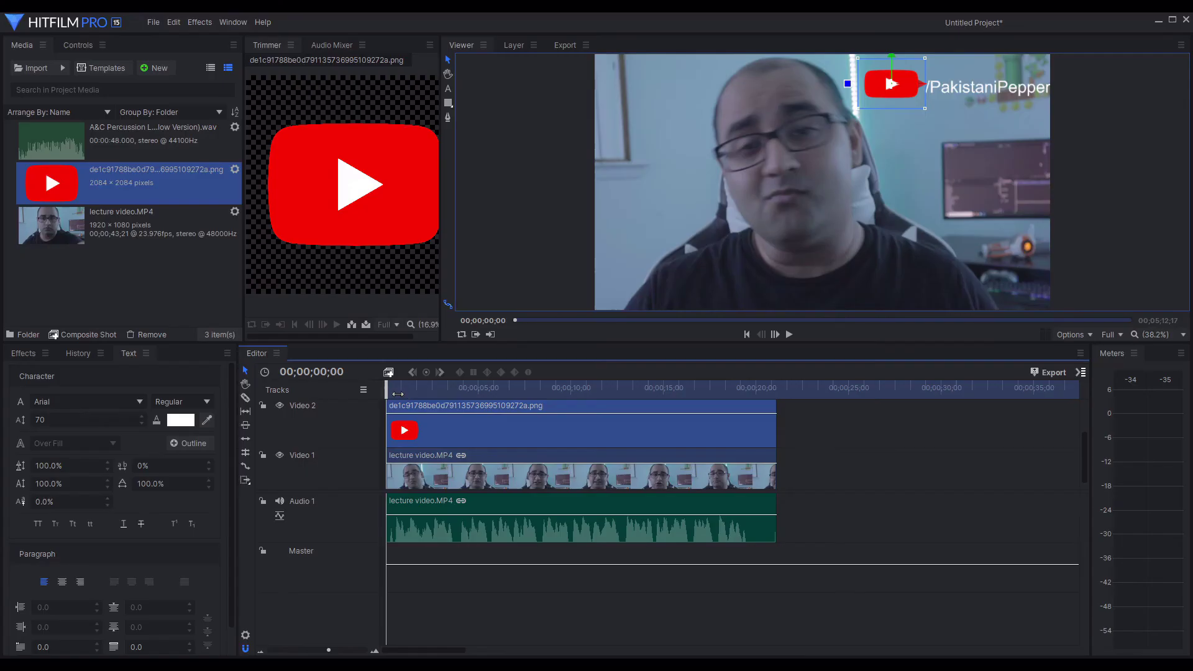
pyautogui.moveTo(182, 137); pyautogui.dragTo(230, 140)
pyautogui.moveTo(411, 389); pyautogui.dragTo(539, 405)
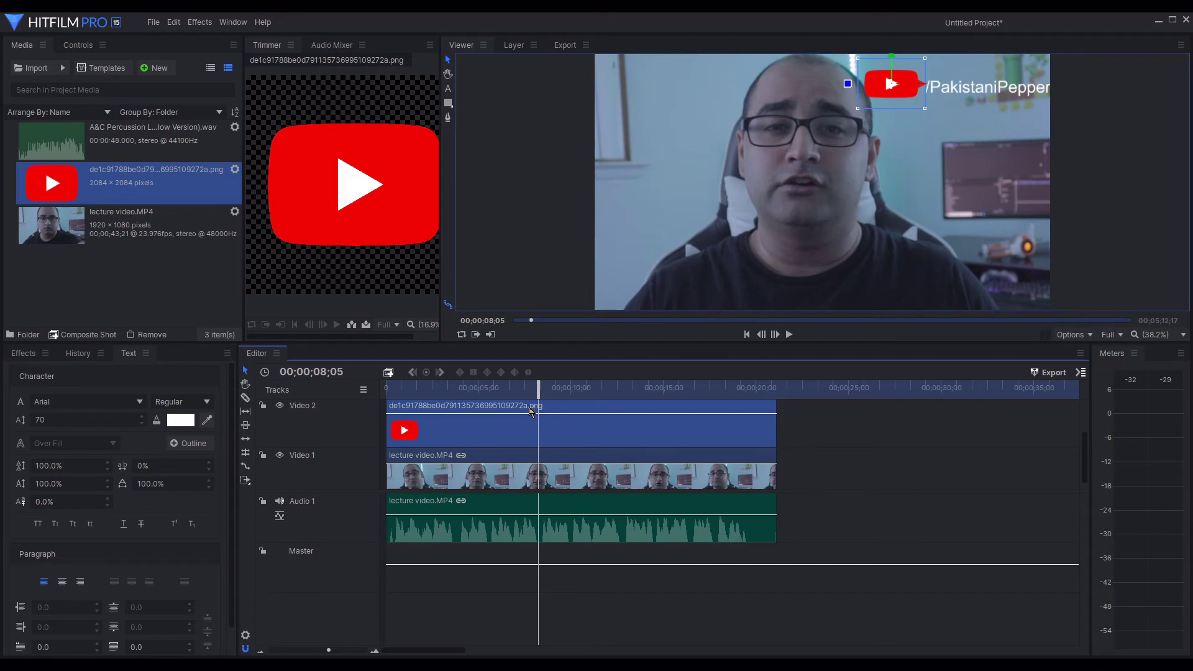
# Enlarge the timeline's video track area by moving the divider between video and audio tracks slightly down
pyautogui.scroll(1, 505, 442)
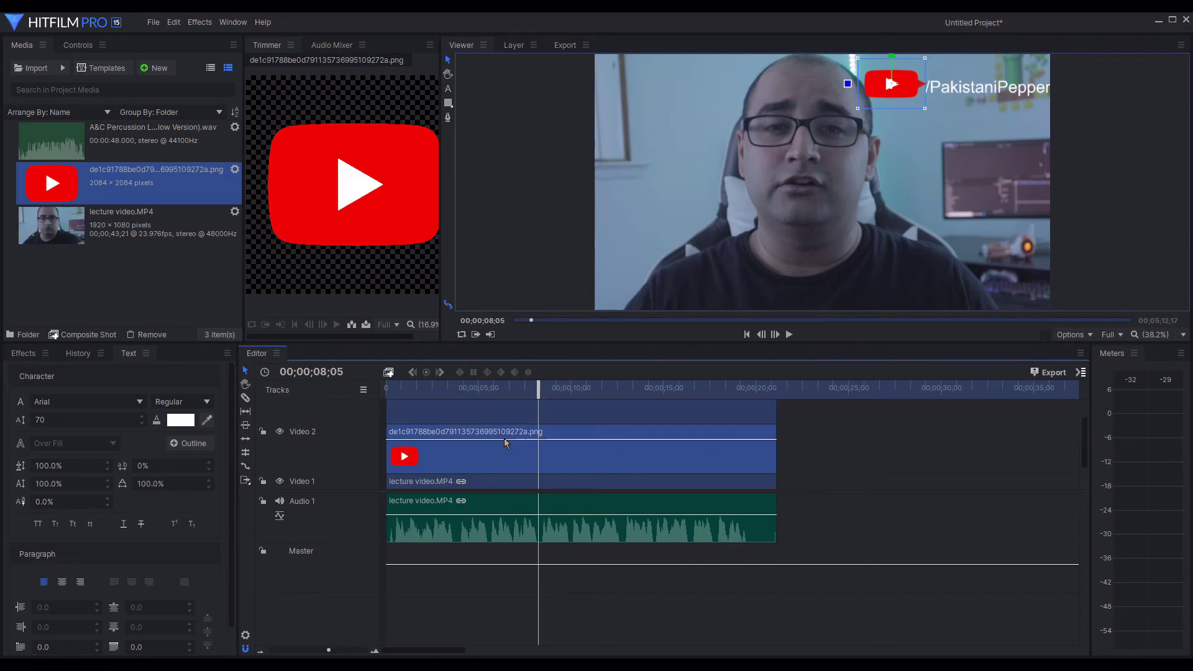
pyautogui.scroll(1, 504, 442)
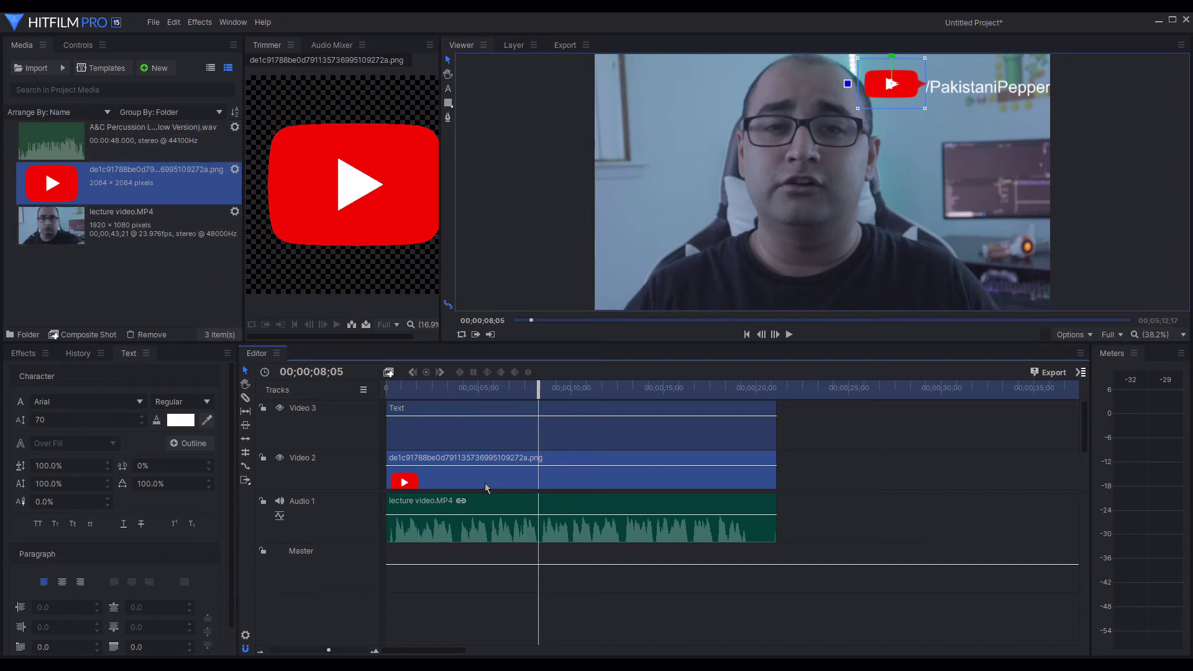
pyautogui.scroll(-3, 468, 445)
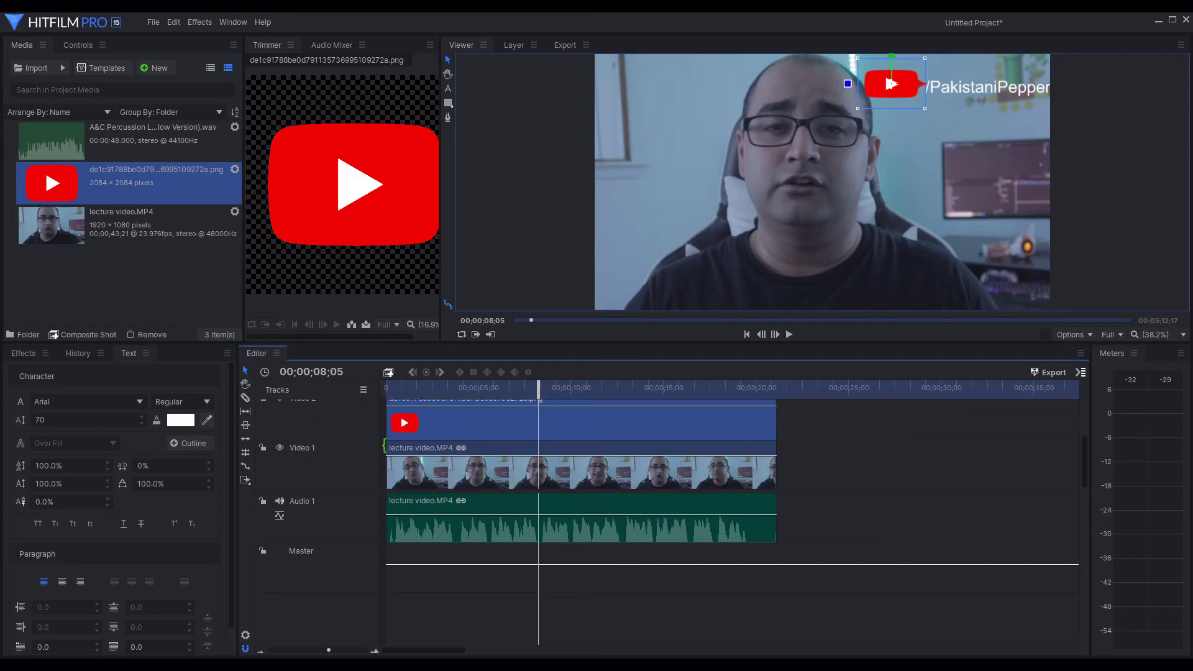
pyautogui.scroll(4, 418, 475)
pyautogui.scroll(-4, 424, 464)
pyautogui.moveTo(325, 491); pyautogui.dragTo(328, 504)
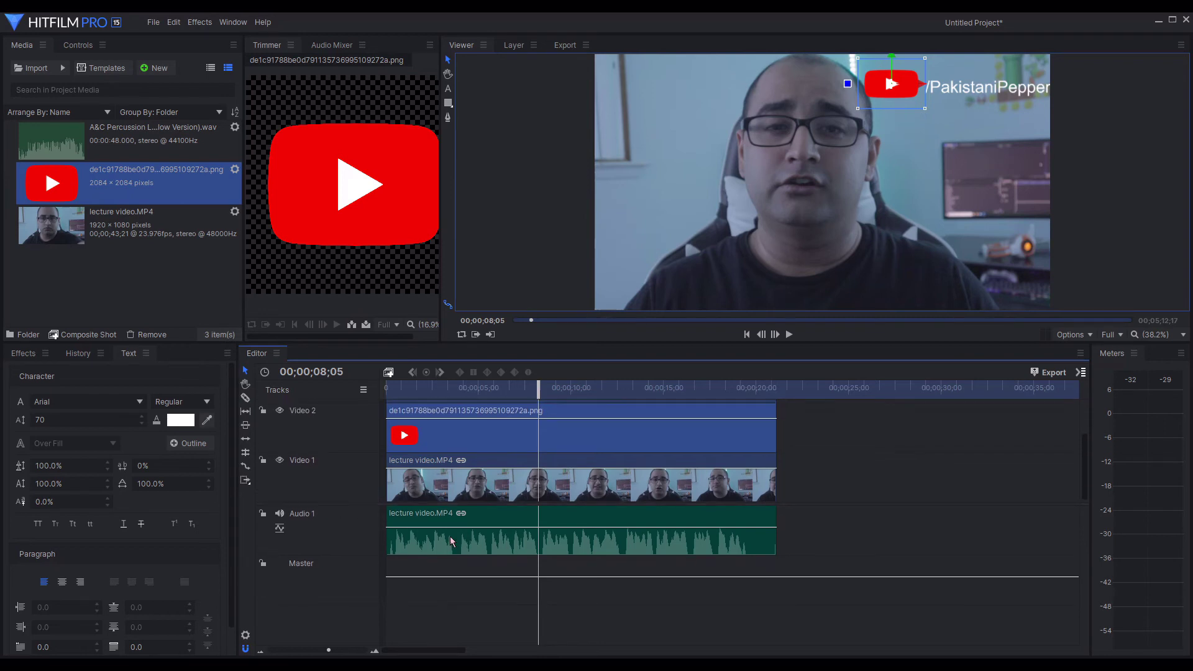
# Try to place the A&C Percussion Loop #1 (Slow Version) music at the start of the Audio 1 track
pyautogui.click(132, 157)
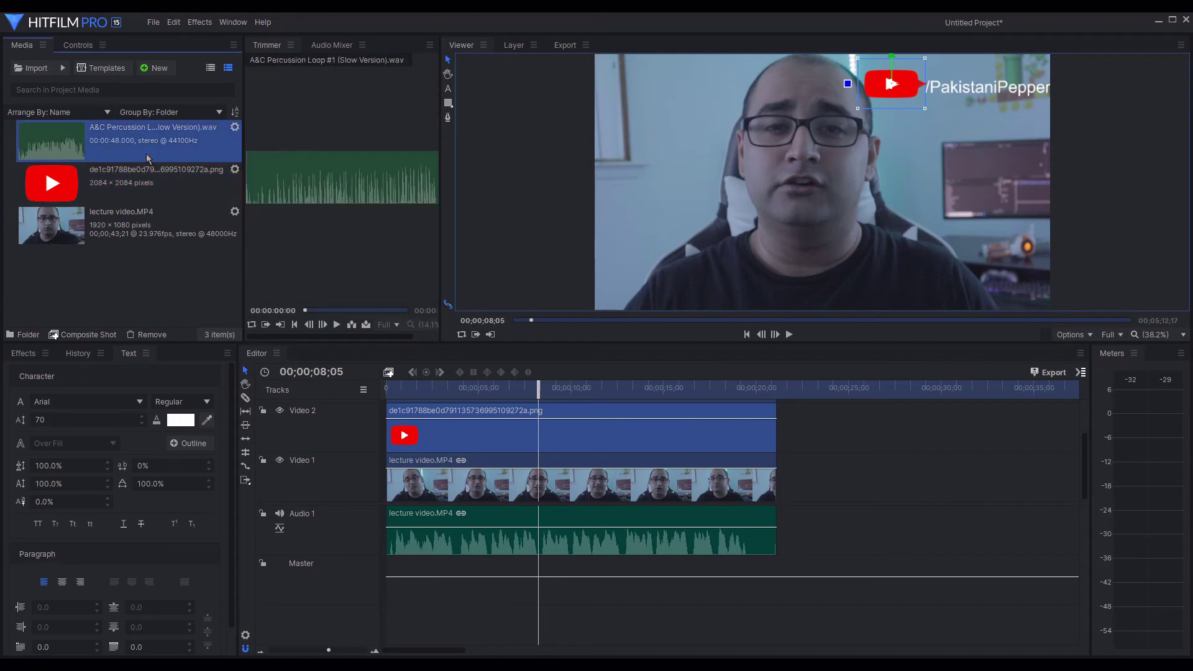
pyautogui.moveTo(132, 140); pyautogui.dragTo(449, 527)
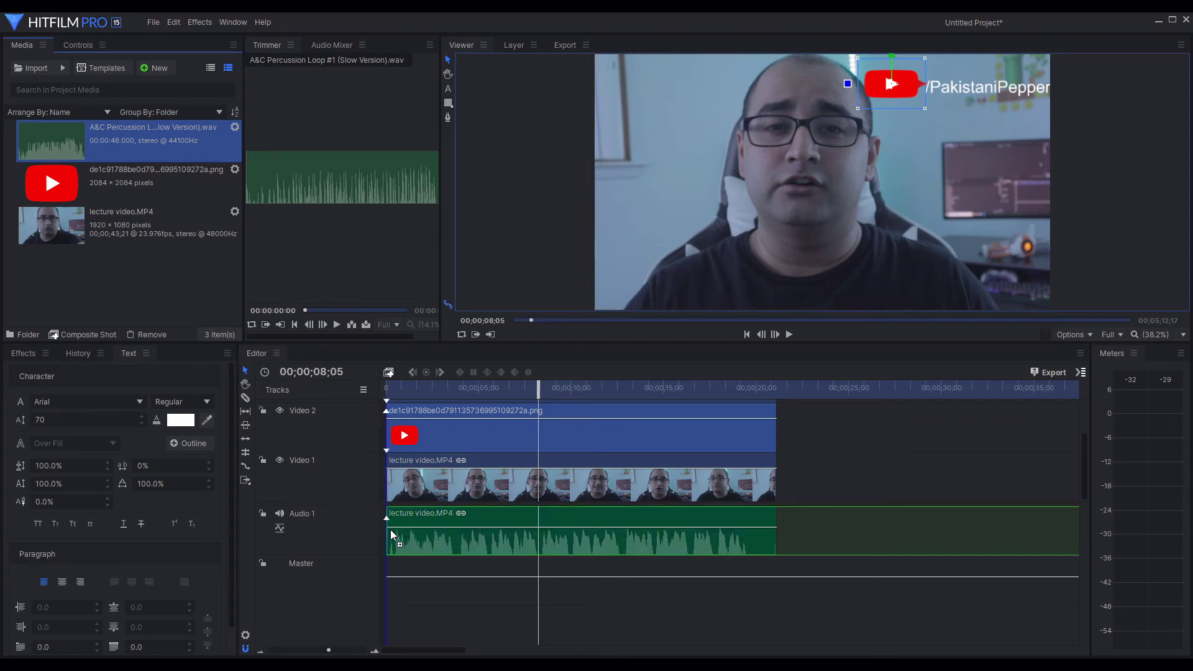
pyautogui.moveTo(390, 529); pyautogui.dragTo(391, 529)
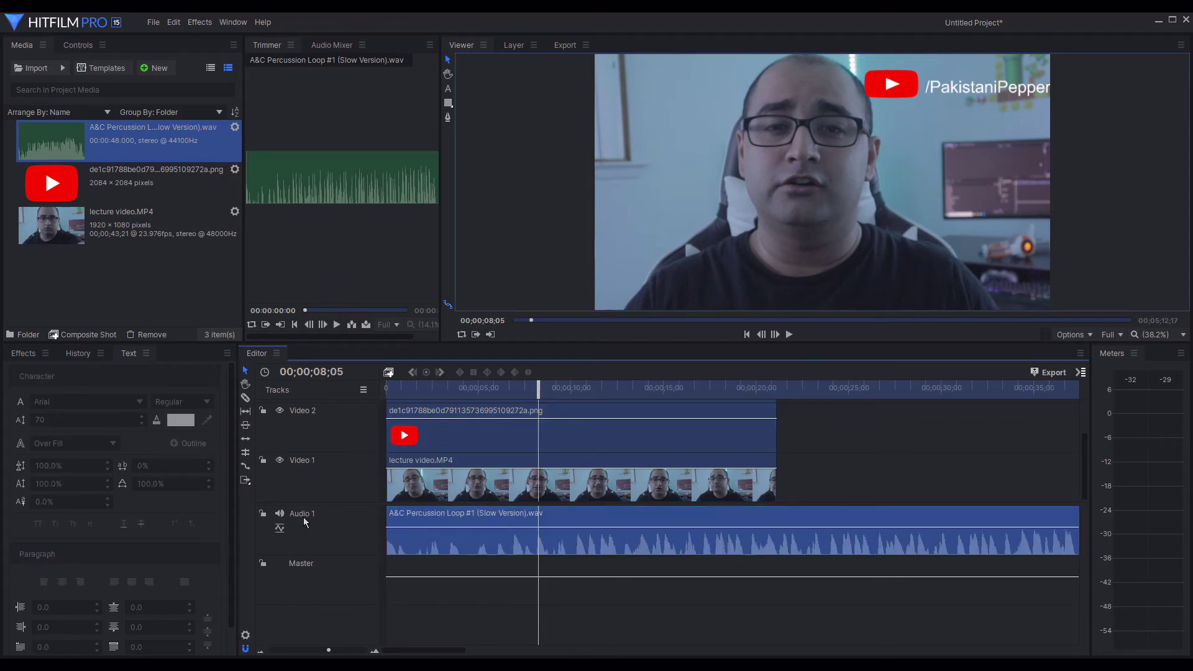
pyautogui.hotkey('ctrl', 'z')
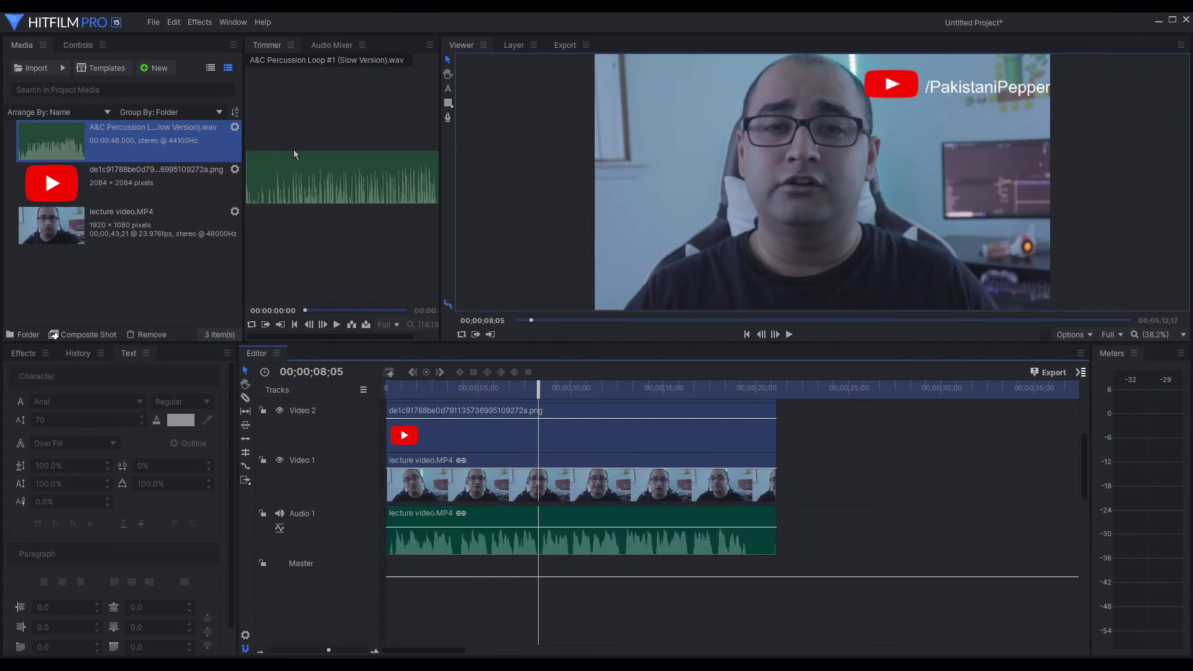
# Place the A&C Percussion Loop #1 (Slow Version) music at 00;00;00;00 on a new audio track below Audio 1
pyautogui.moveTo(149, 199); pyautogui.dragTo(384, 611)
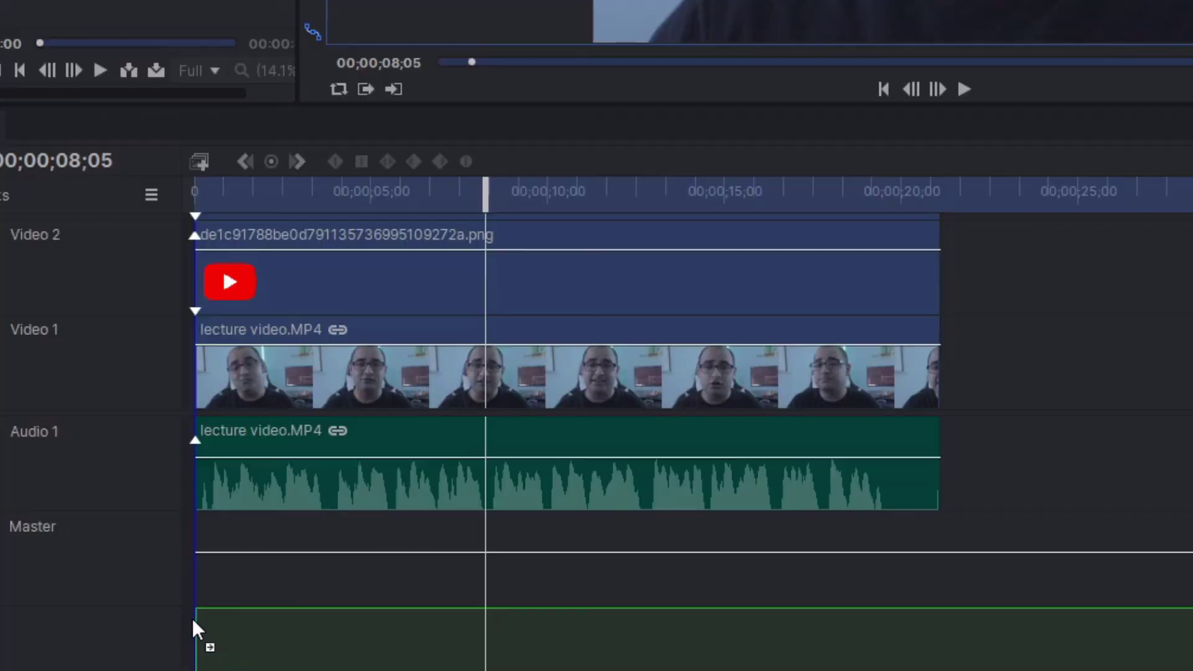
pyautogui.moveTo(192, 618); pyautogui.dragTo(188, 617)
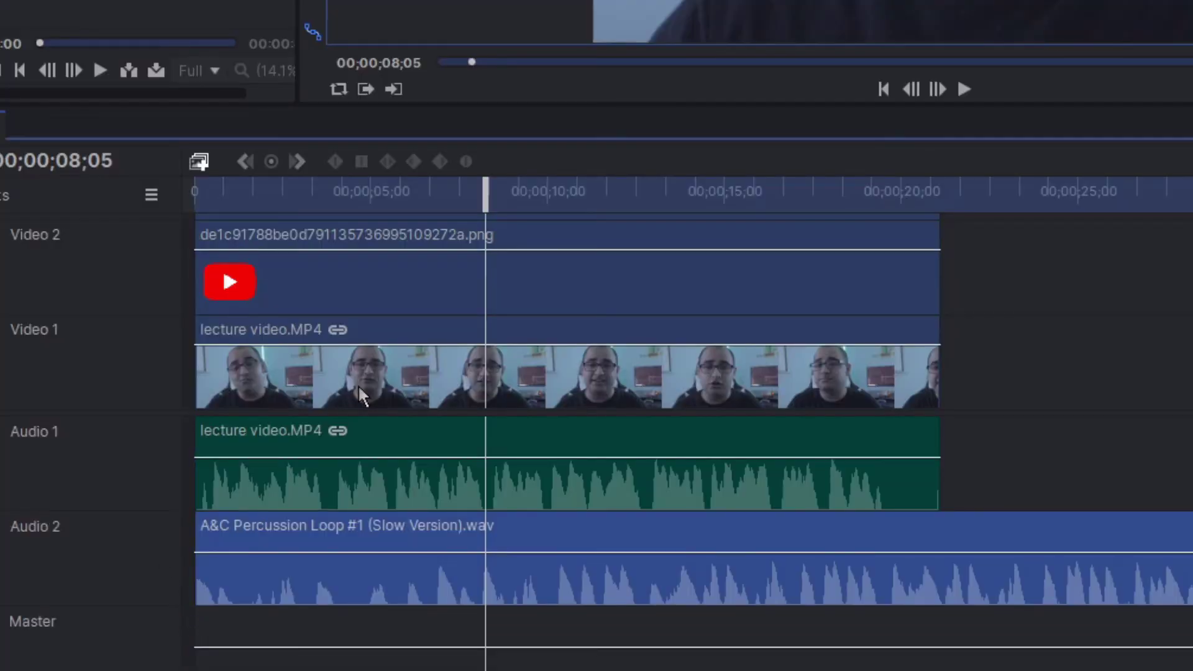
# Play the timeline from the beginning to hear the music together with the lecture audio
pyautogui.moveTo(485, 197); pyautogui.dragTo(365, 198)
pyautogui.press('Home')
pyautogui.press('space')
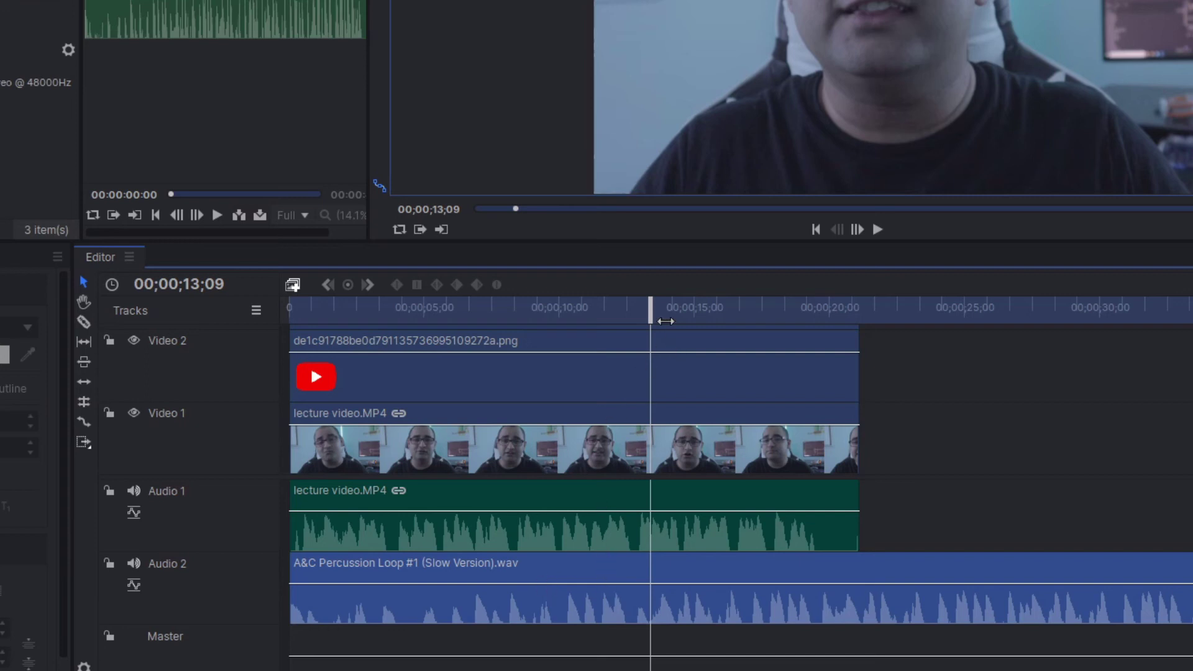
# Cut the Audio 2 music where the lecture clip ends and delete the excess portion after the cut
pyautogui.press('c')
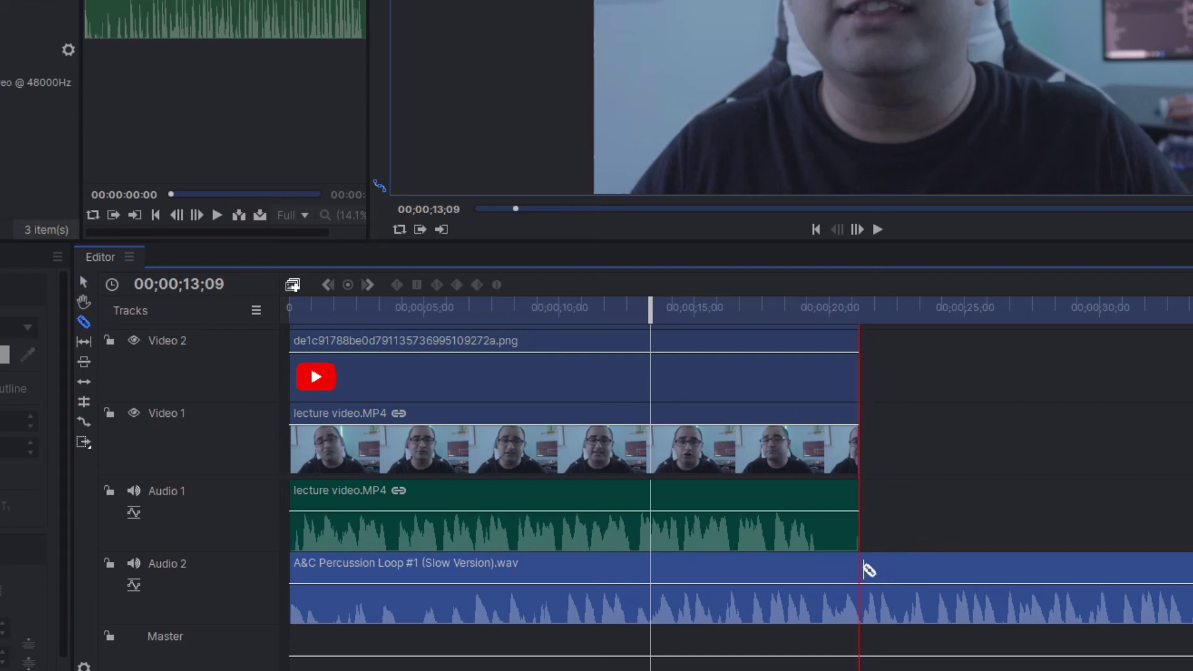
pyautogui.click(864, 569)
pyautogui.press('v')
pyautogui.click(882, 574)
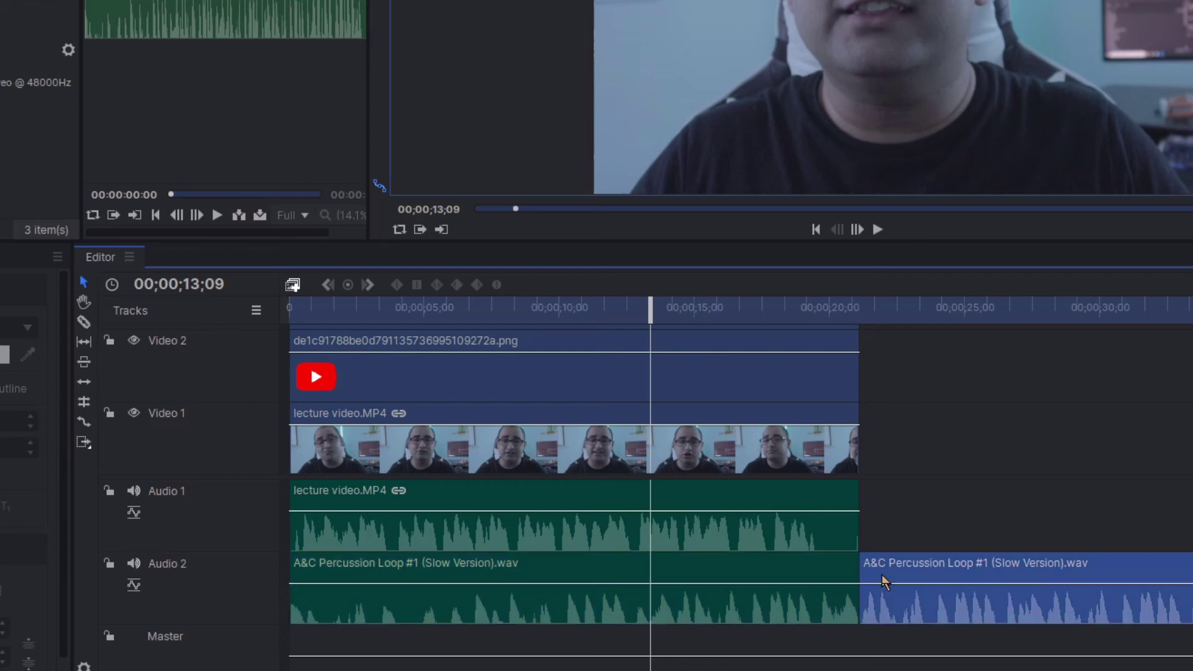
pyautogui.press('Delete')
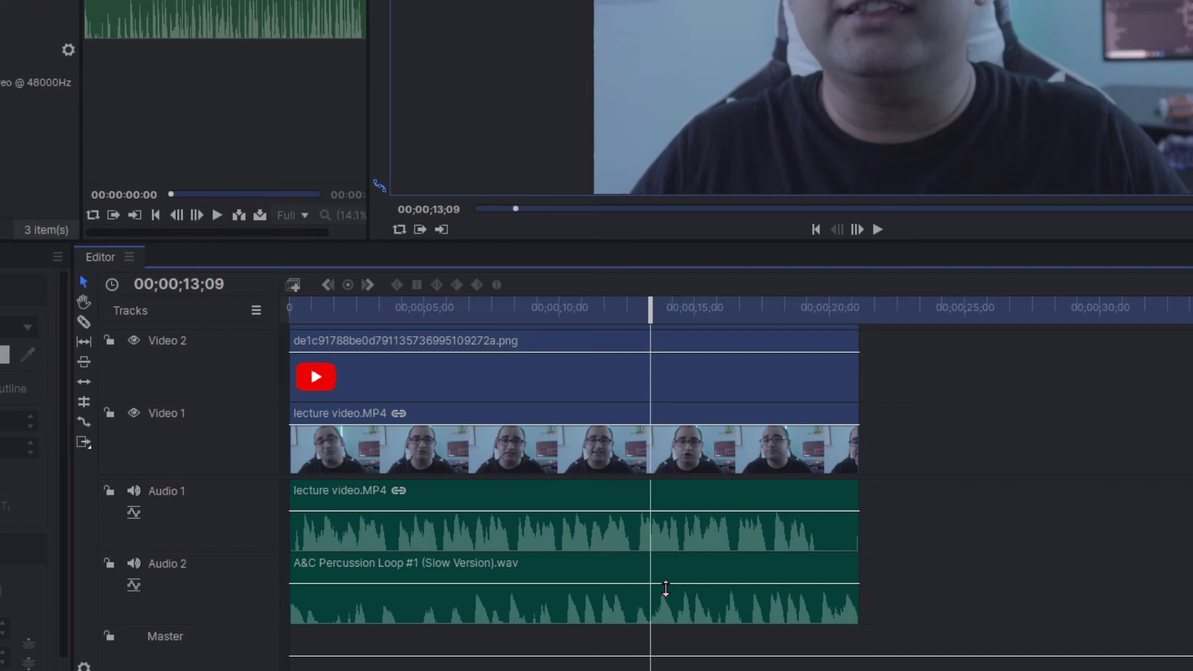
# Lower the Audio 2 music's volume all the way to silence and play the timeline around the adjustment
pyautogui.press('space')
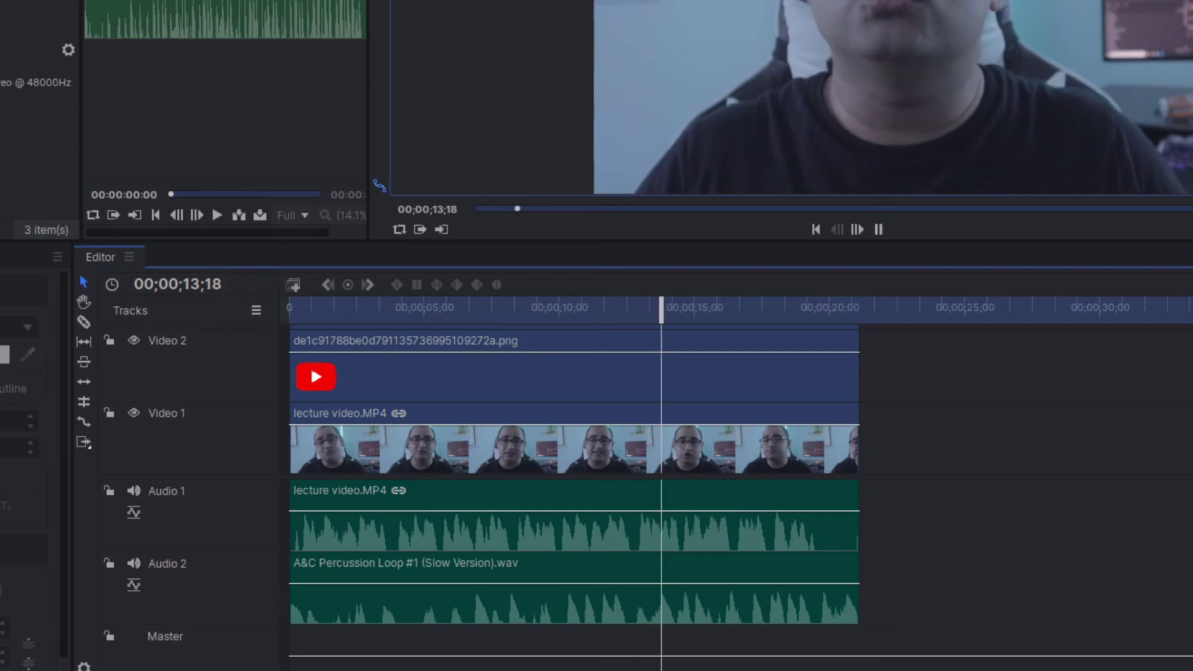
pyautogui.press('space')
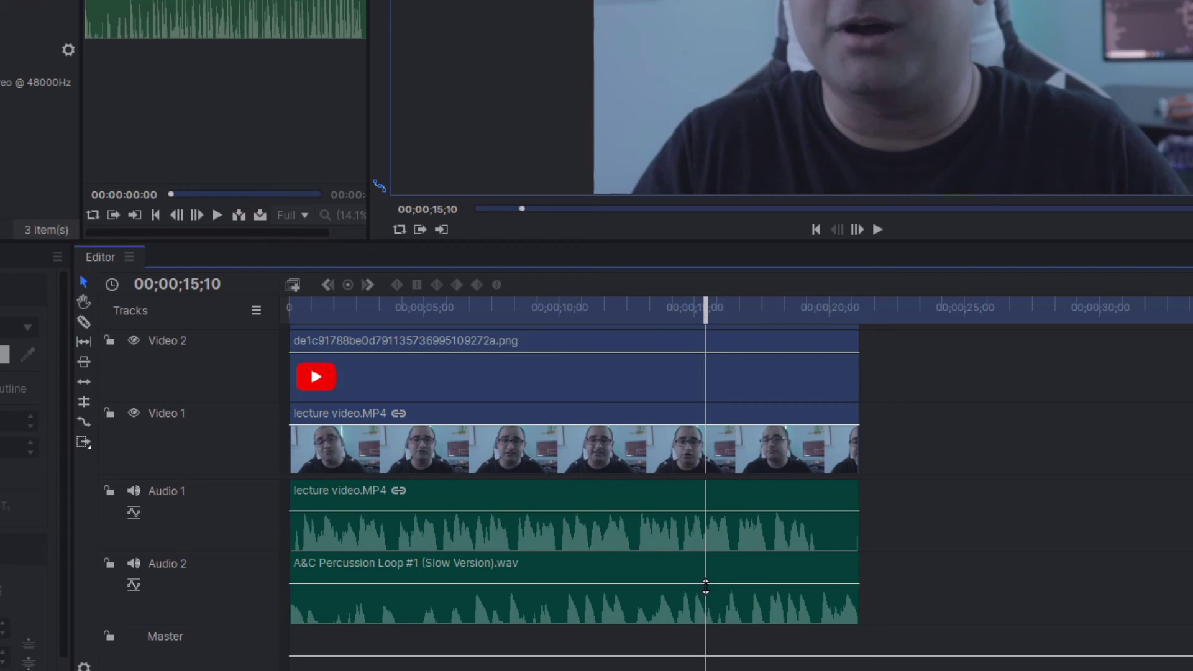
pyautogui.moveTo(706, 587); pyautogui.dragTo(695, 632)
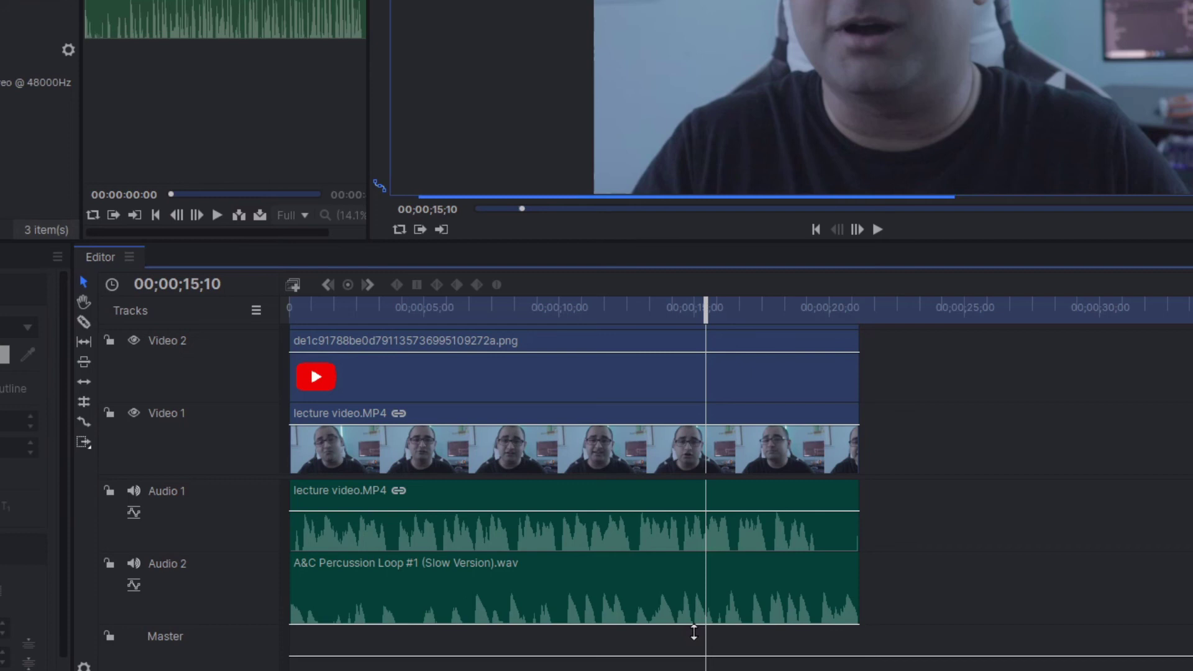
pyautogui.press('space')
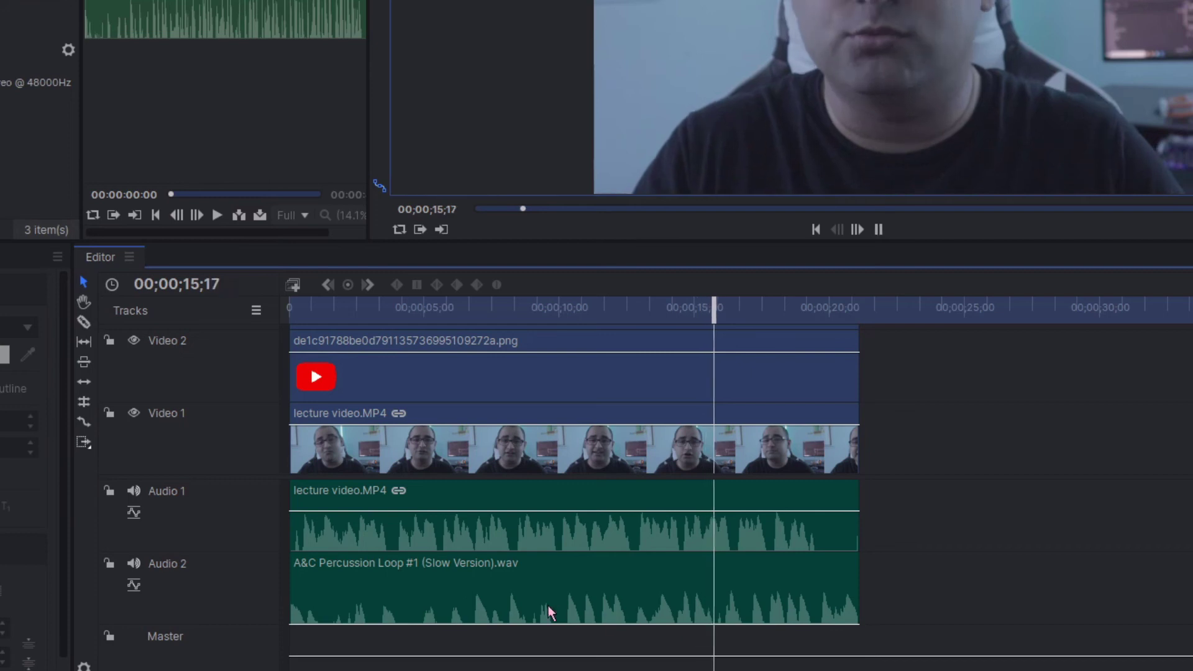
pyautogui.press('space')
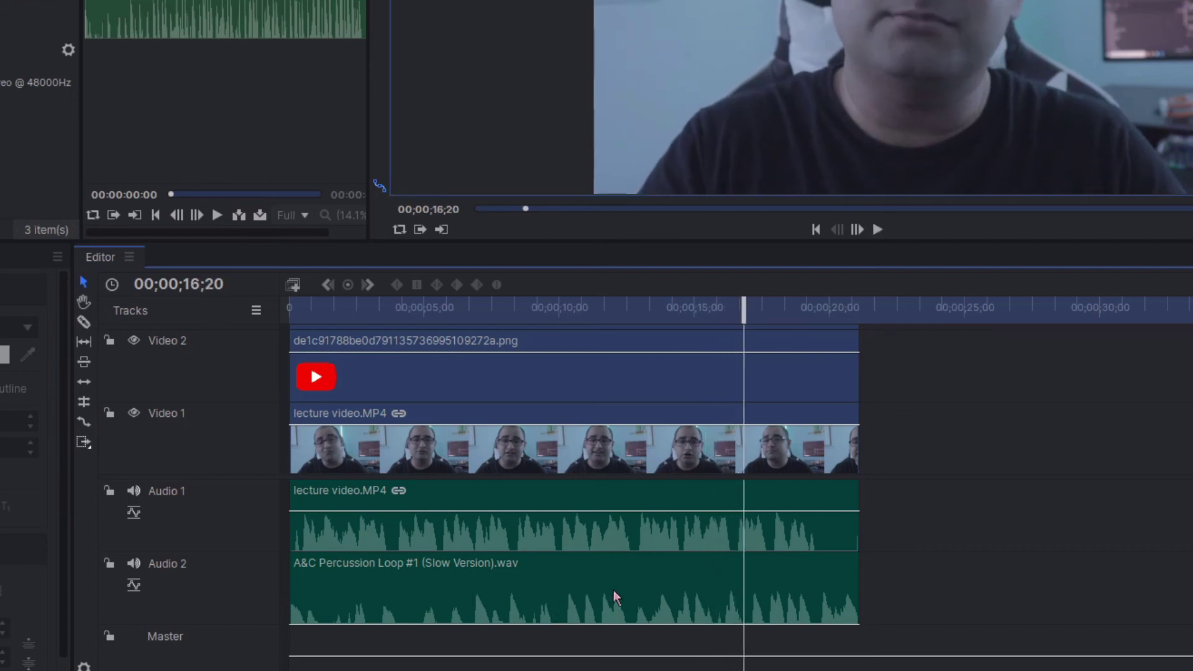
# Raise the Audio 2 music's volume line to slightly below its original level and play from 00;00;14;12 to check the balance
pyautogui.moveTo(735, 300); pyautogui.dragTo(682, 301)
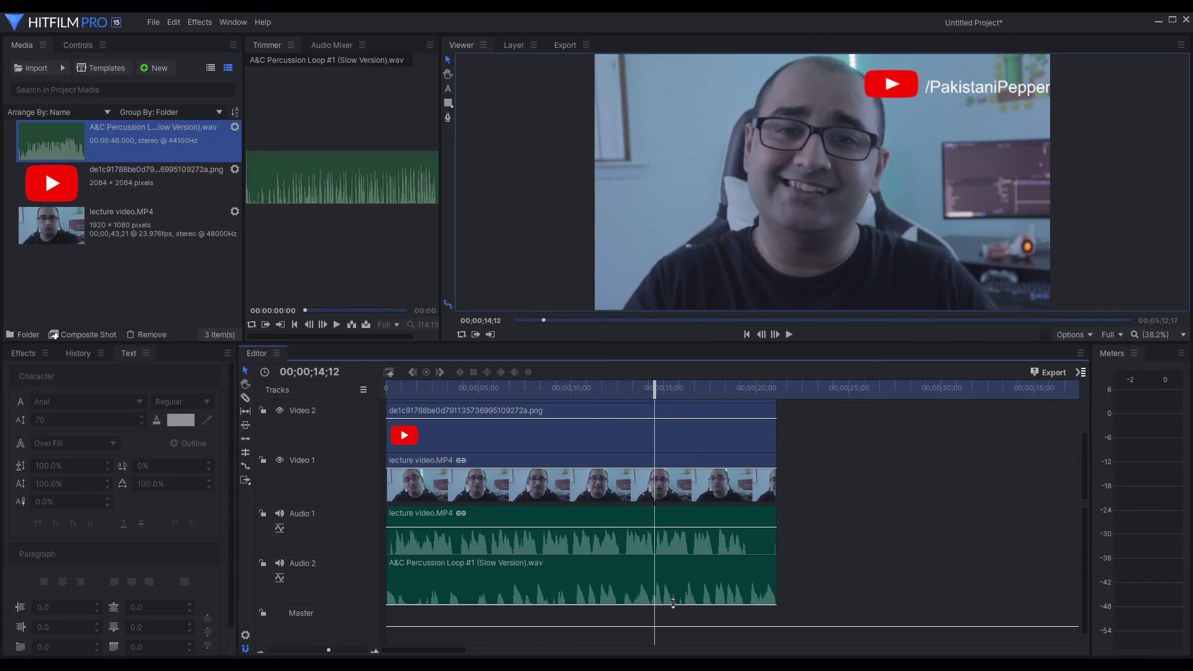
pyautogui.moveTo(673, 603); pyautogui.dragTo(672, 598)
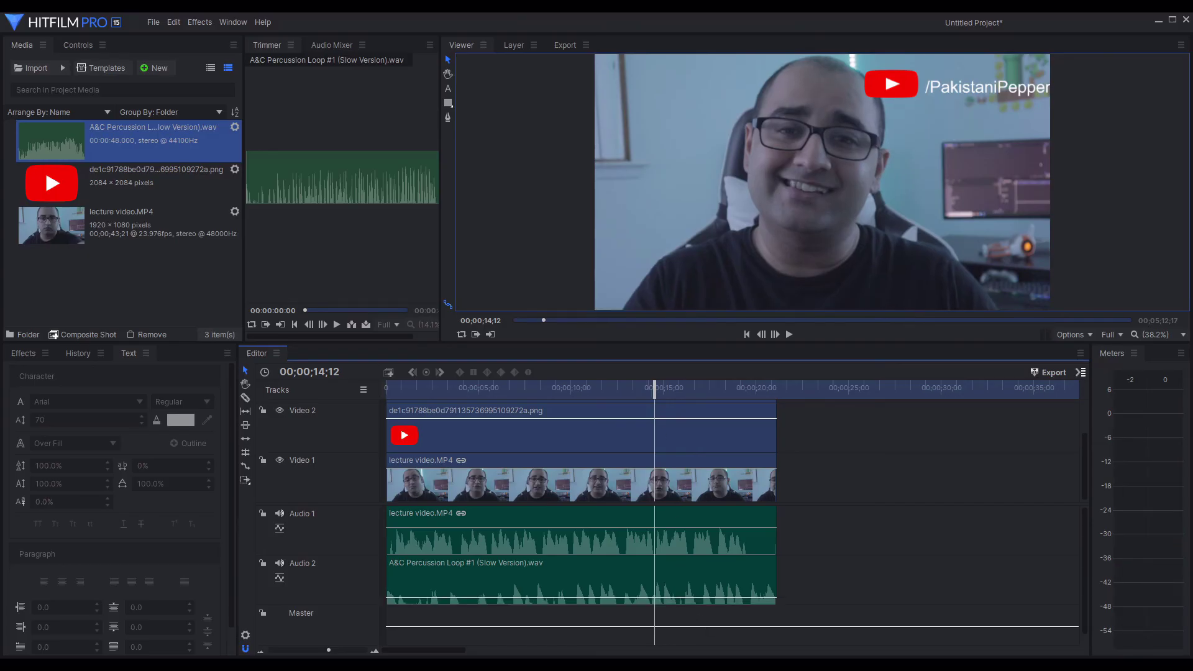
pyautogui.press('space')
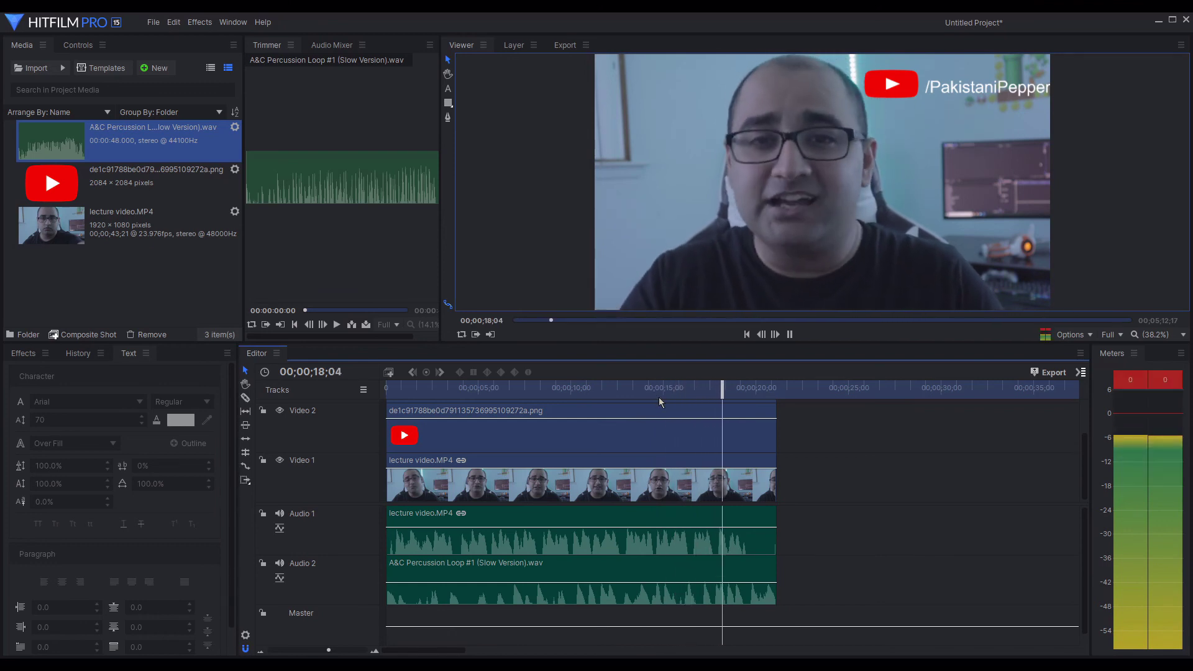
pyautogui.press('space')
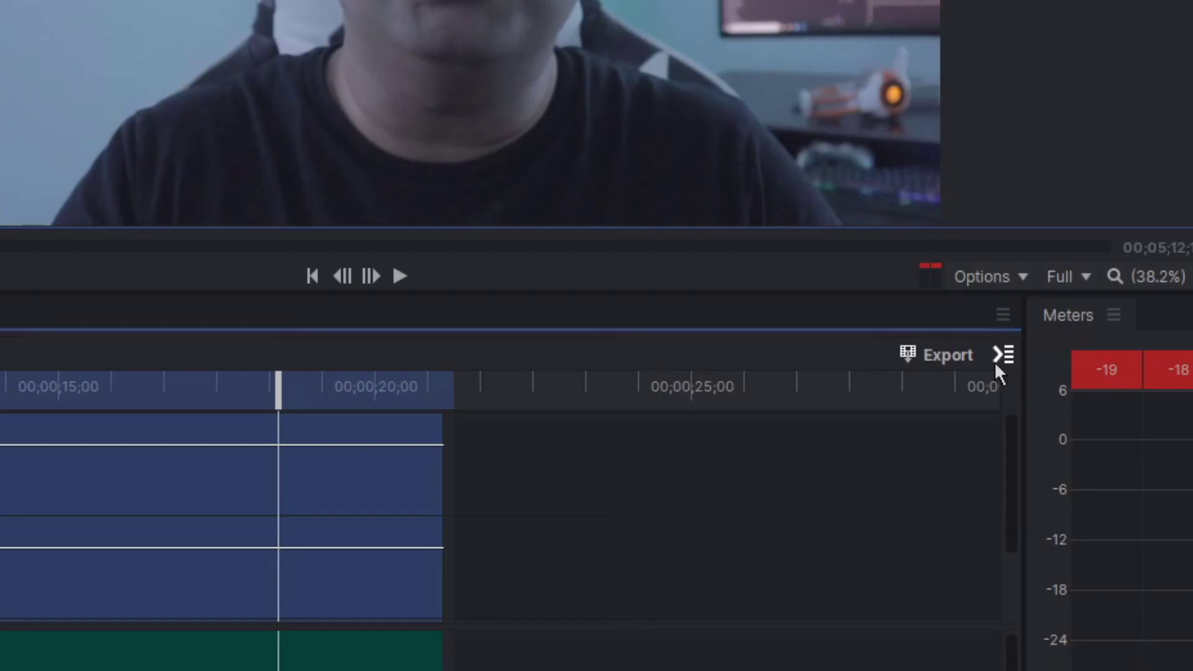
# Export the edited timeline immediately with the YouTube 1080p HD preset
pyautogui.click(997, 364)
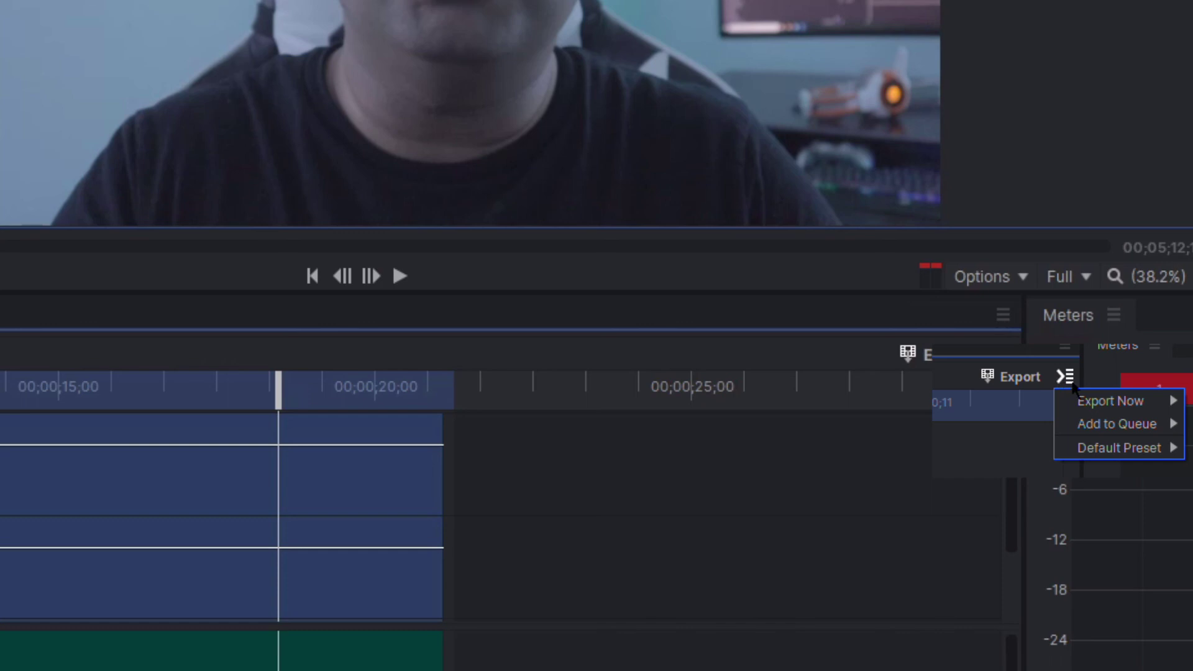
pyautogui.moveTo(1086, 411)
pyautogui.click(987, 401)
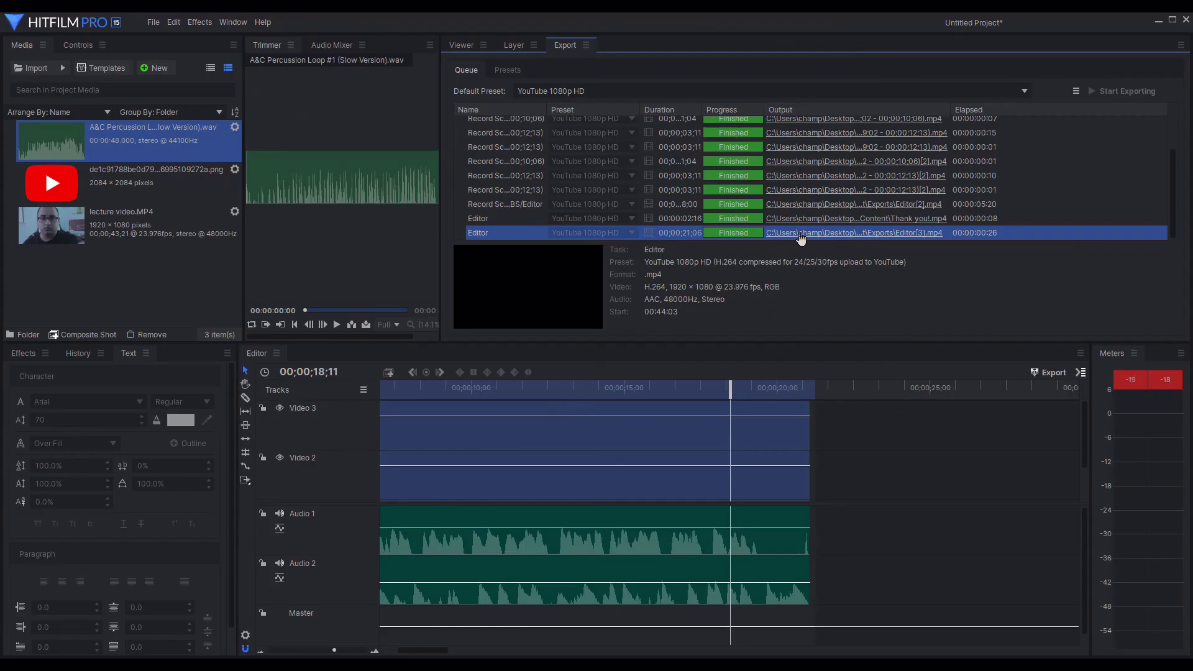
# Open the exported Editor[3].mp4 from its output location, play part of it to check the result, and close the player
pyautogui.click(801, 238)
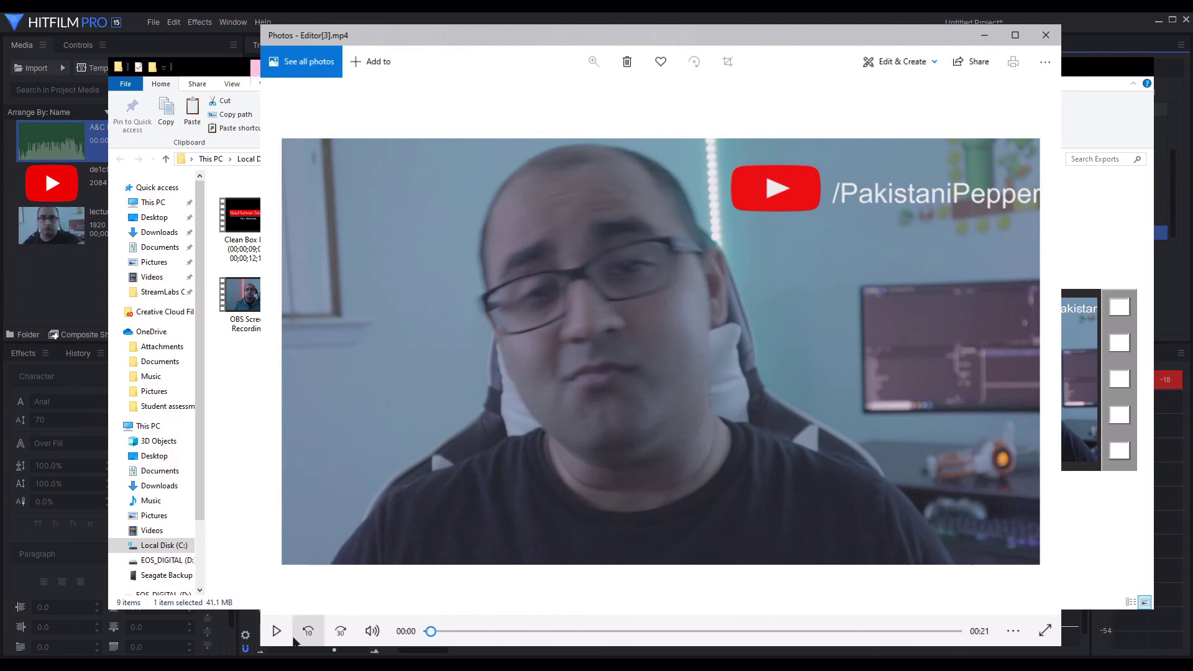
pyautogui.click(278, 631)
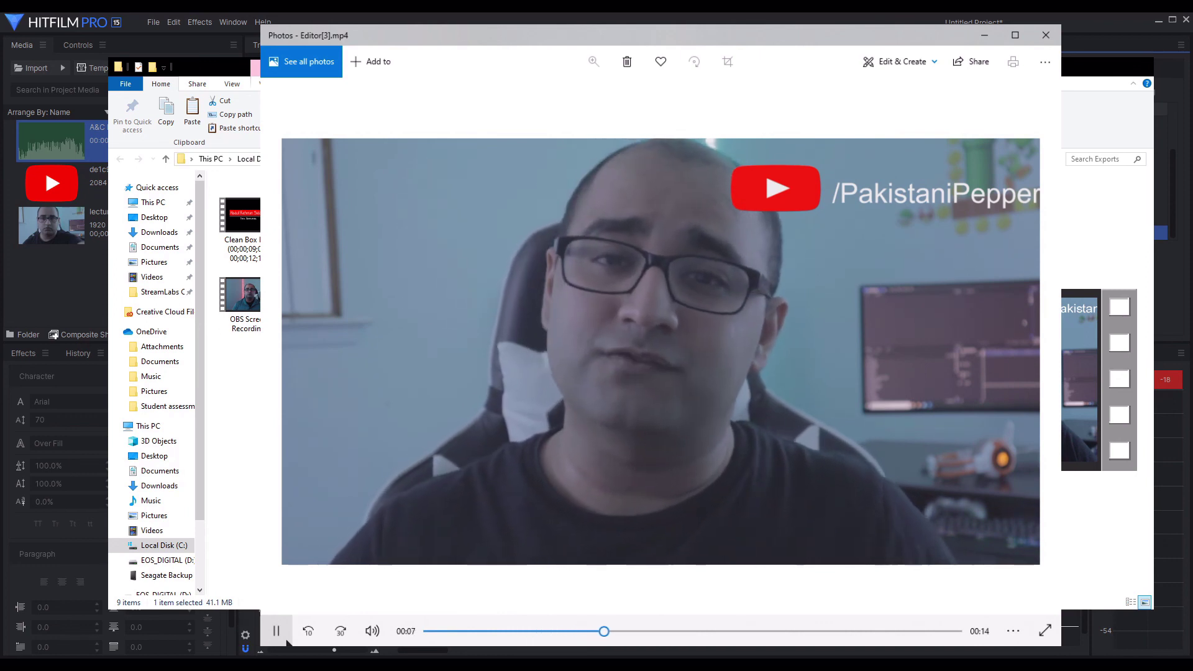
pyautogui.click(287, 641)
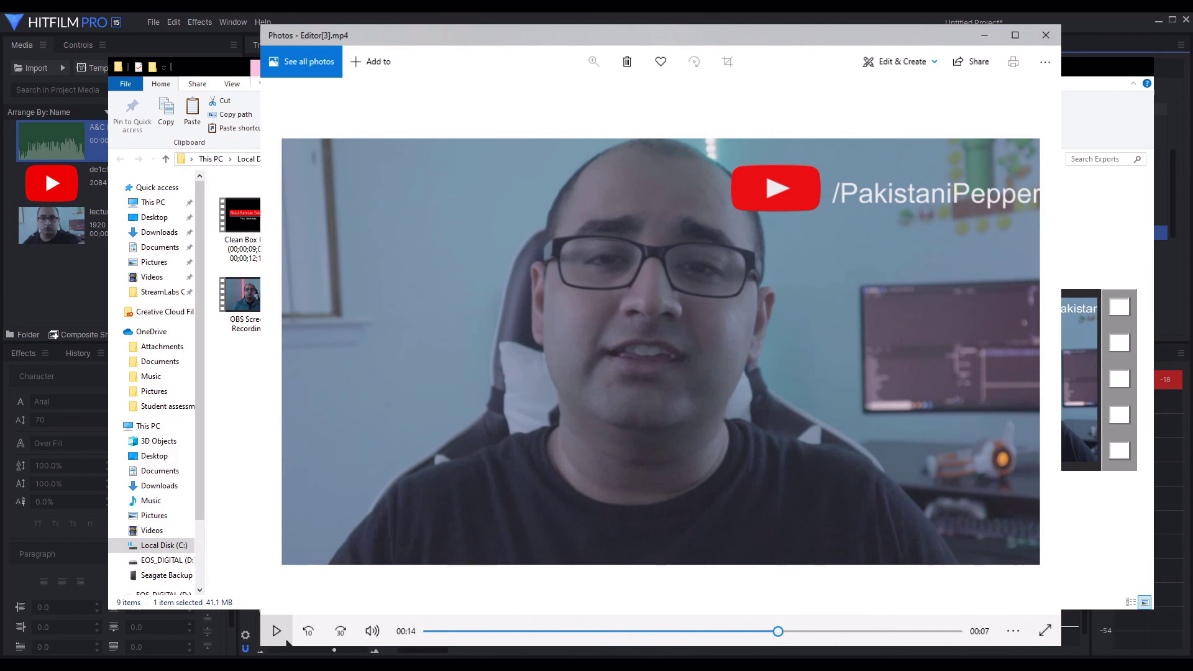
pyautogui.click(1049, 36)
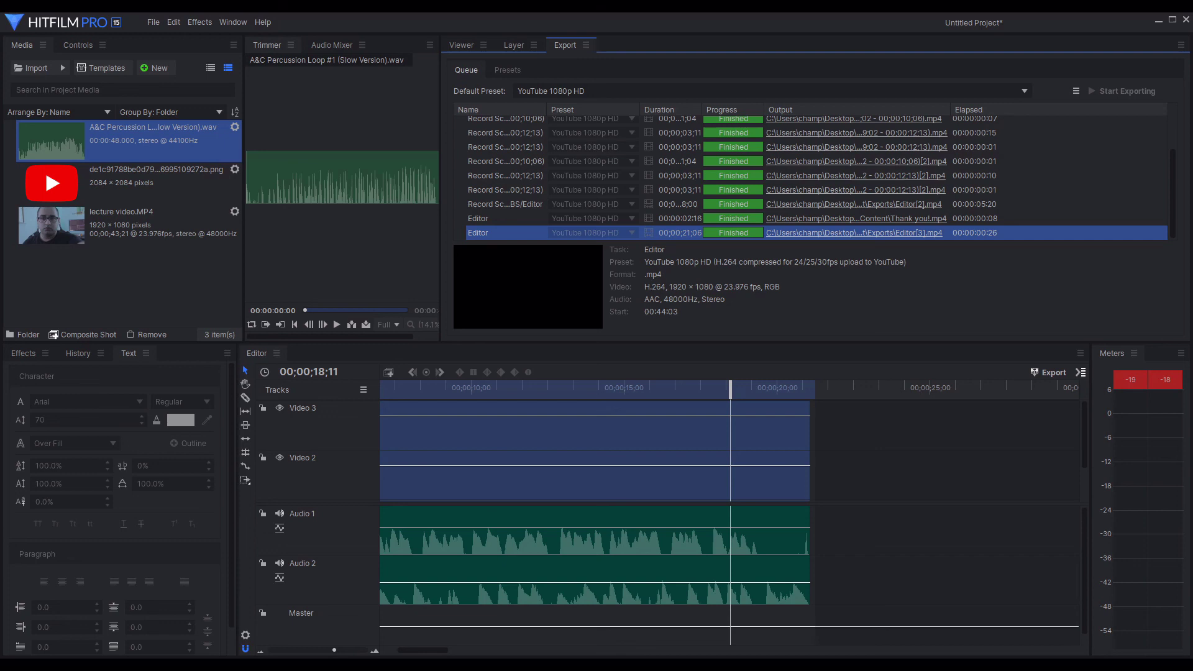
# Return to the timeline preview and move the playhead back to 00;00;17;06
pyautogui.click(461, 45)
pyautogui.moveTo(733, 389); pyautogui.dragTo(695, 389)
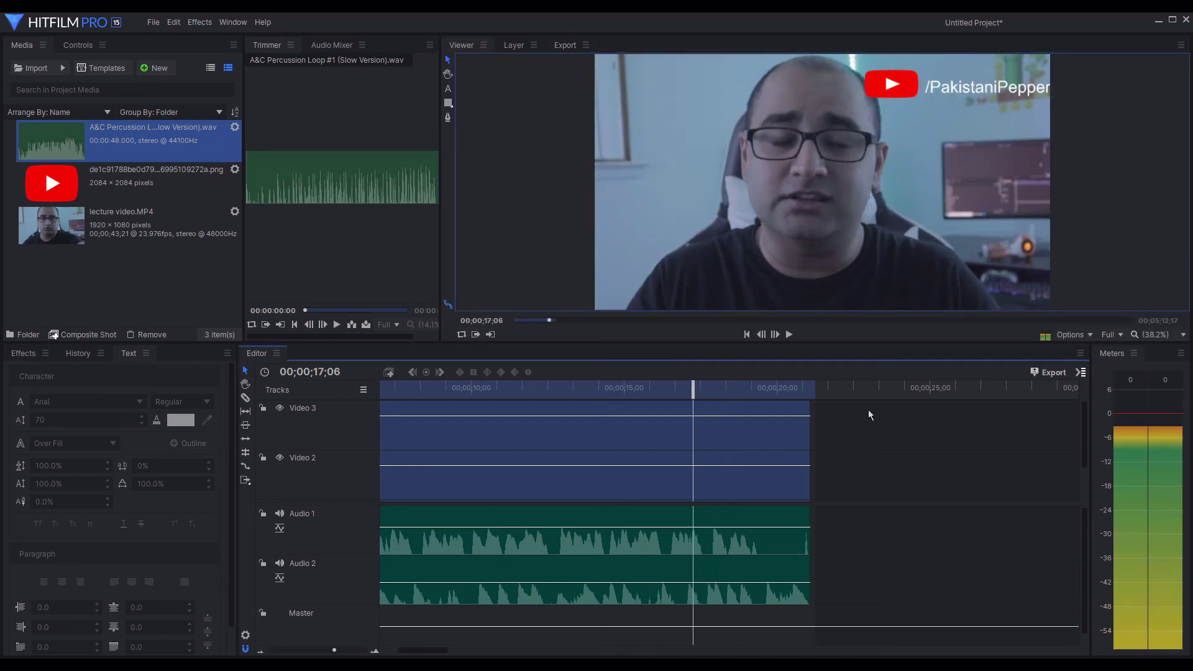